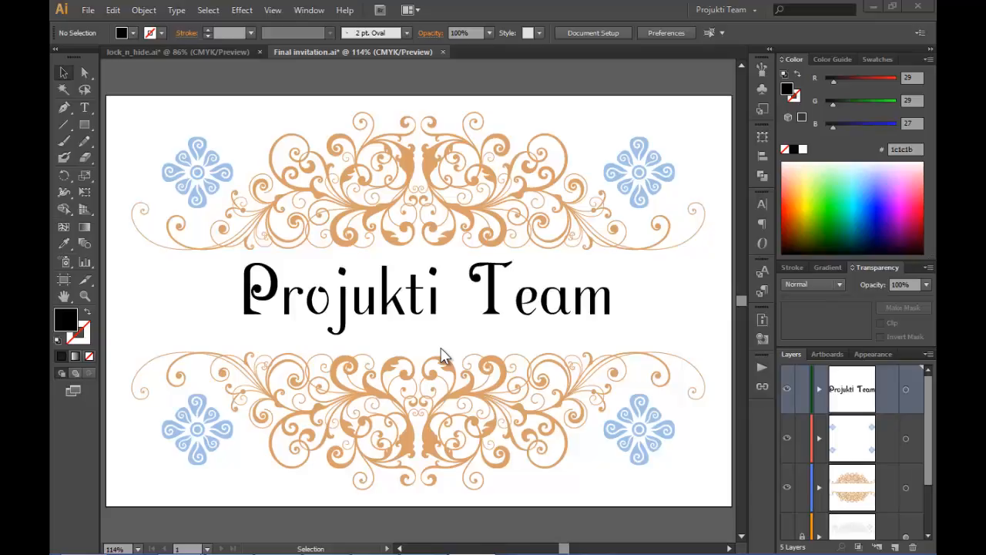
Step: Start a new document with the Web profile and the 800 x 600 size
mouse_move(223, 512)
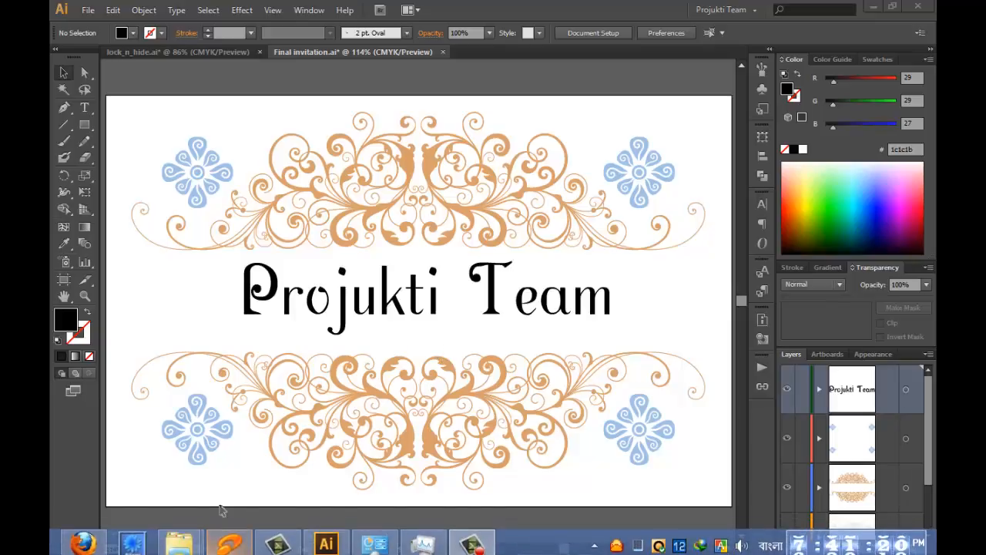
left_click(207, 548)
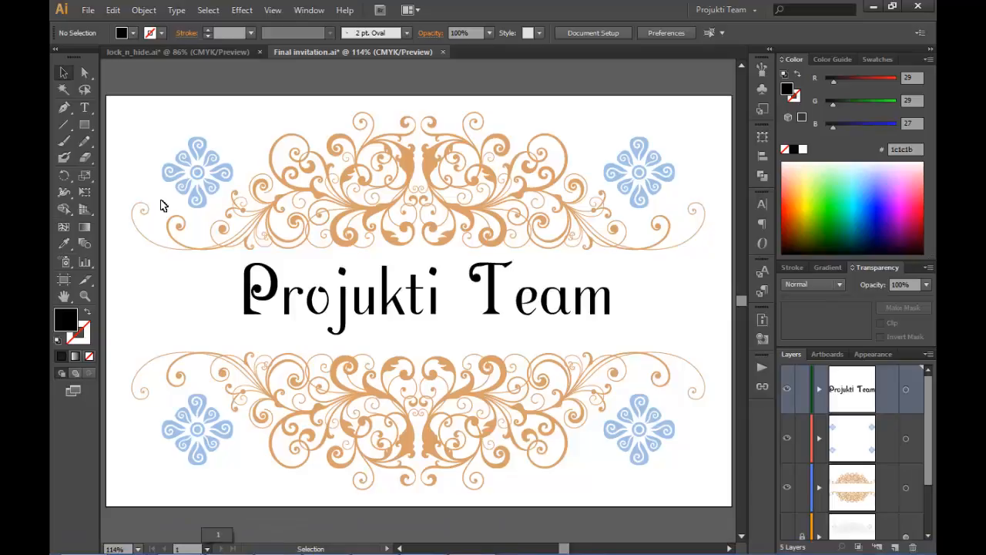
left_click(89, 14)
left_click(87, 10)
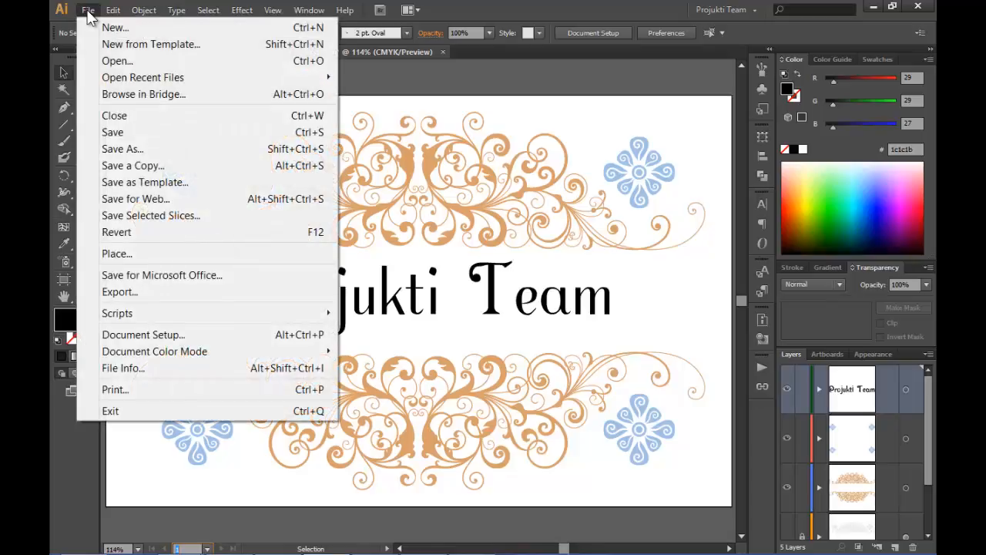
left_click(148, 31)
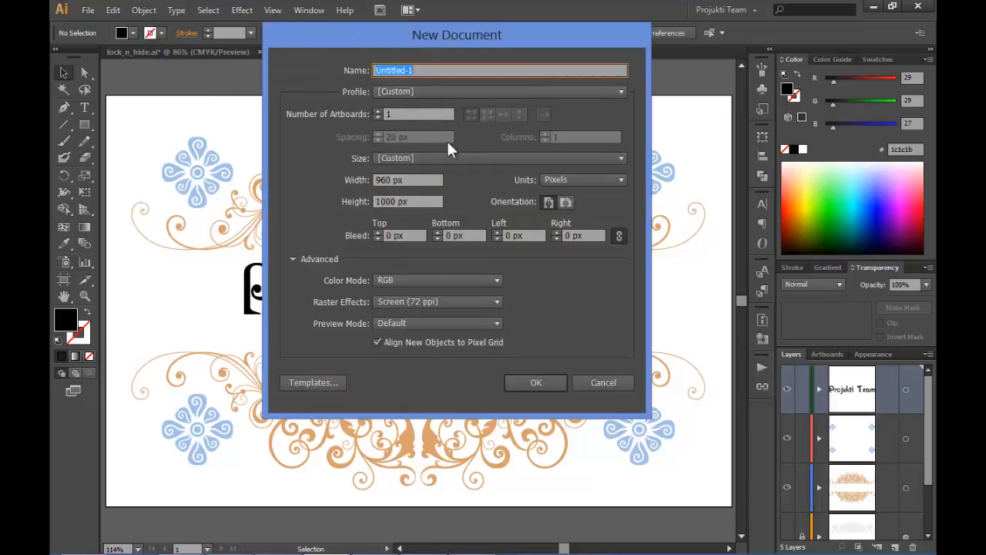
left_click(427, 91)
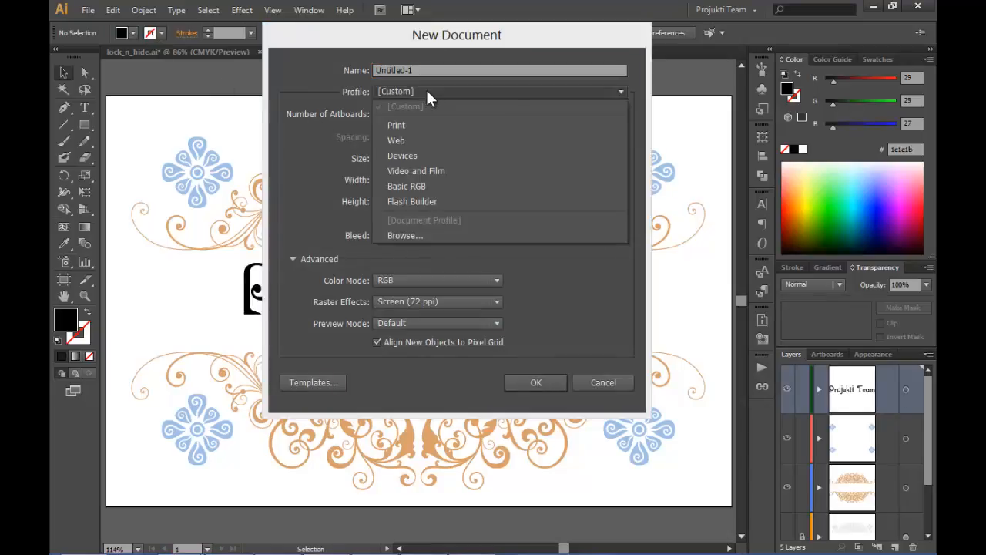
left_click(400, 141)
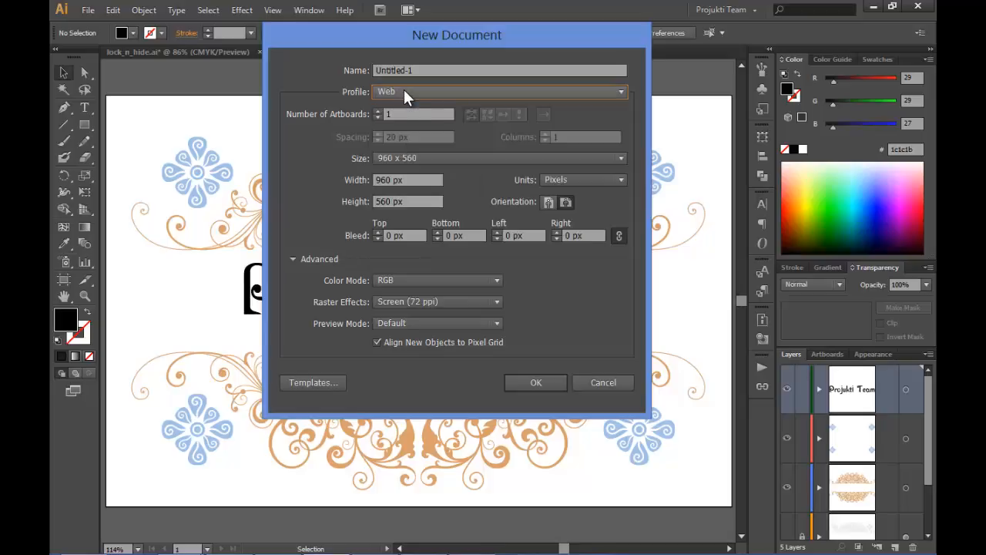
left_click(435, 161)
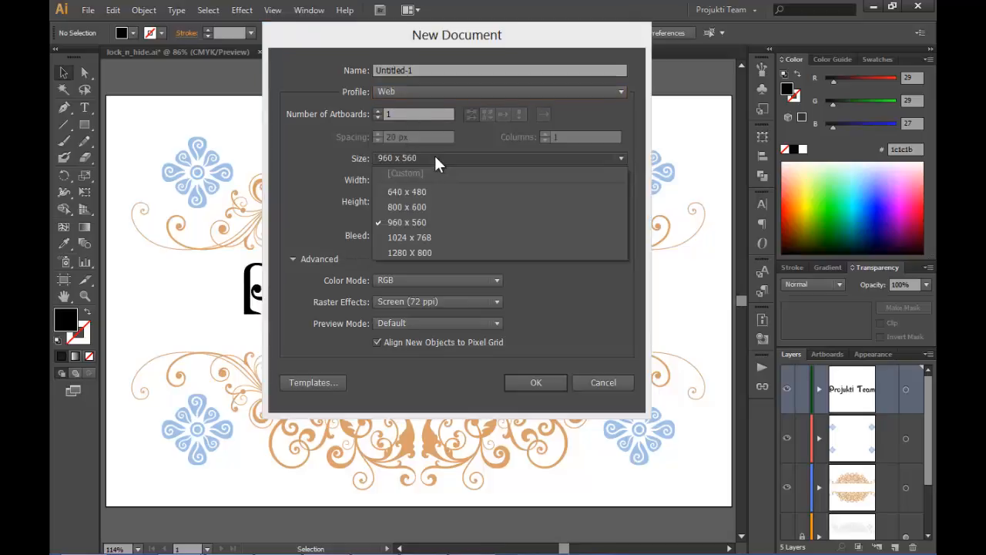
left_click(407, 208)
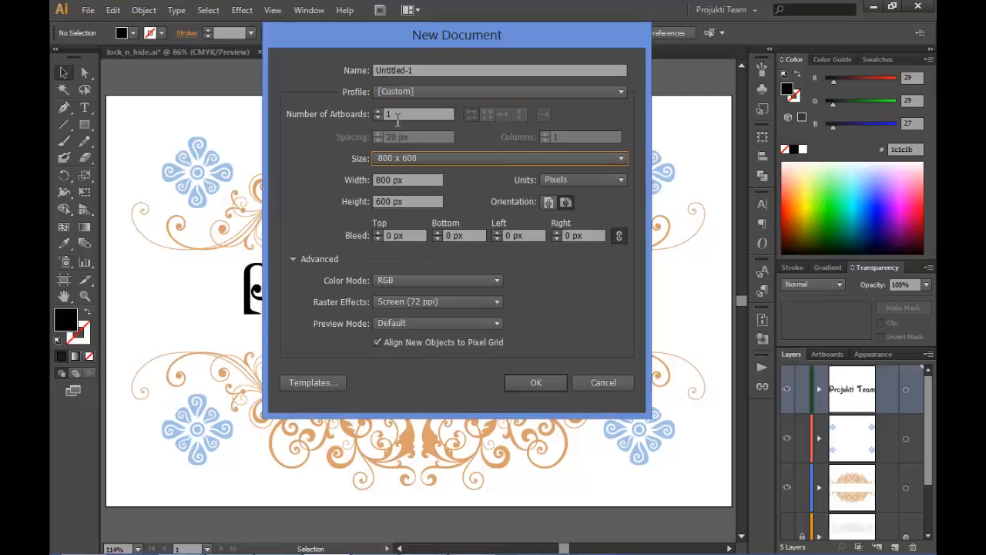
Step: Set the document to 4 artboards with 30 px spacing and create it
left_click(378, 111)
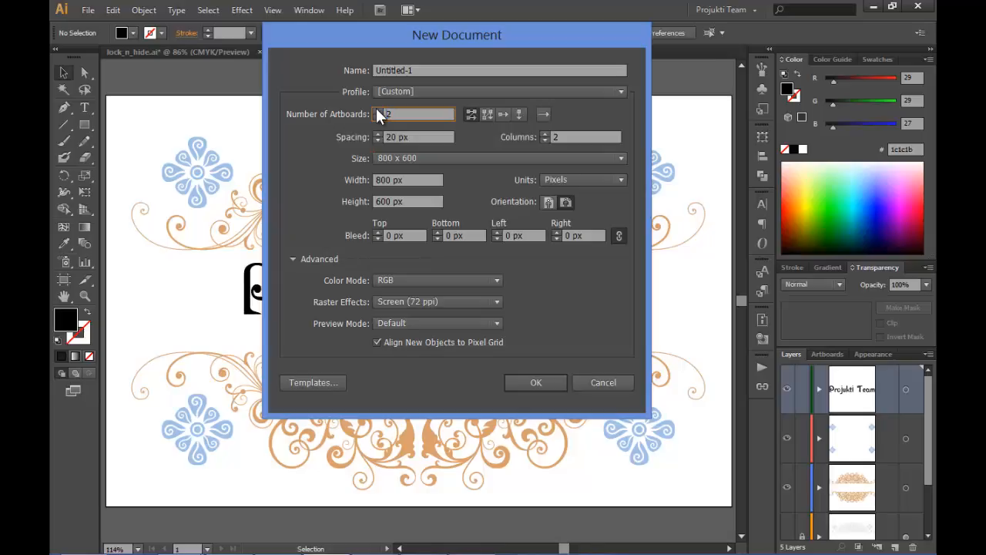
left_click(378, 111)
key("Tab")
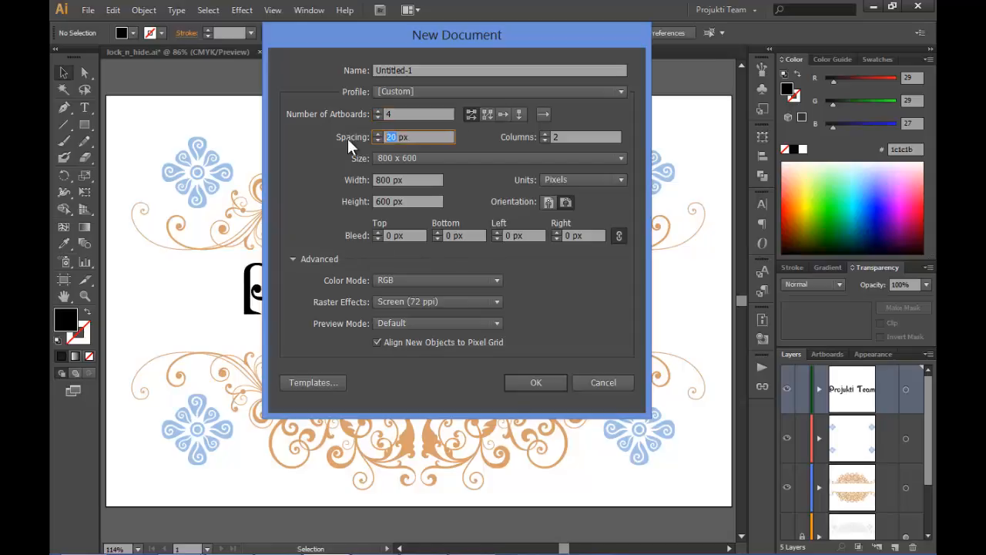
type("30")
left_click(543, 385)
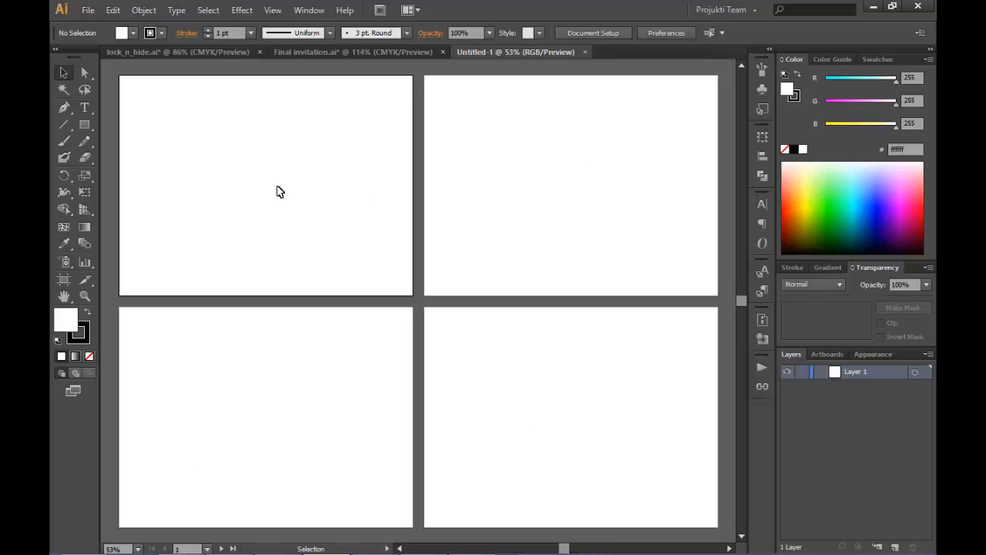
Step: Add the point text "1" to the first artboard
left_click(207, 548)
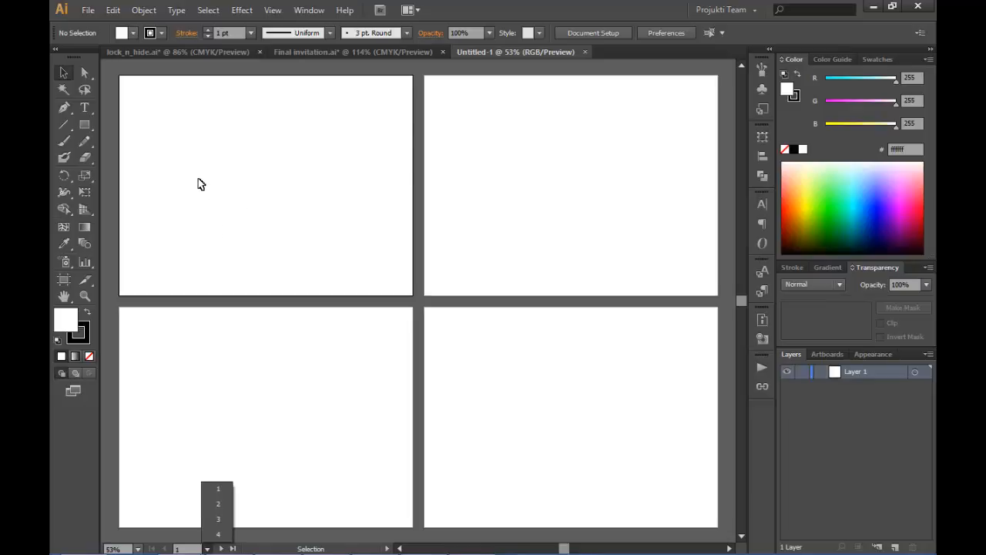
left_click(84, 113)
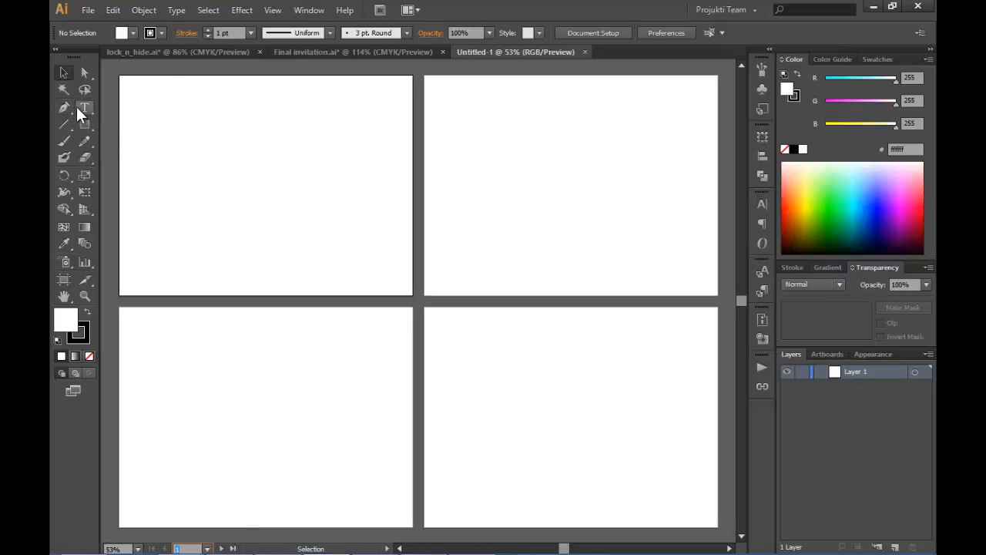
left_click(83, 109)
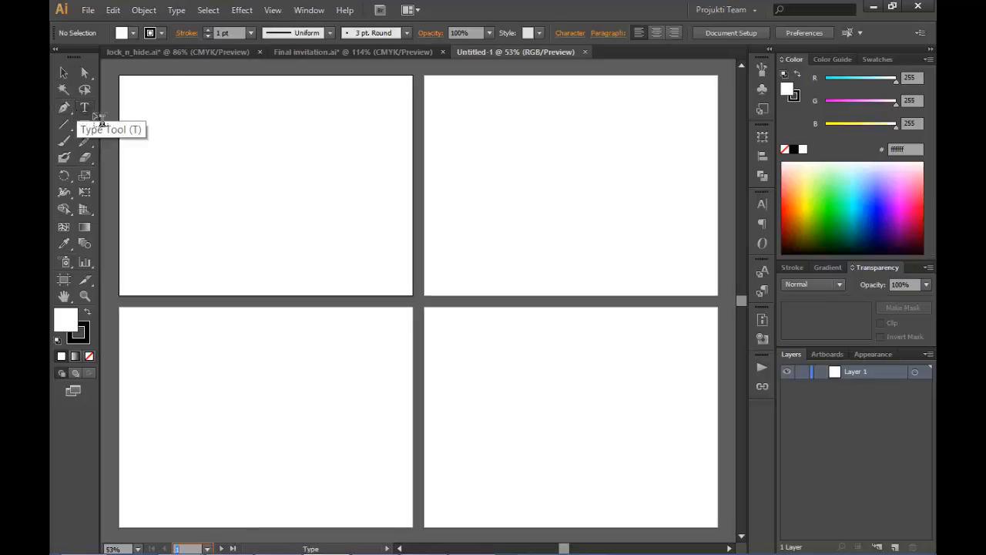
left_click(234, 178)
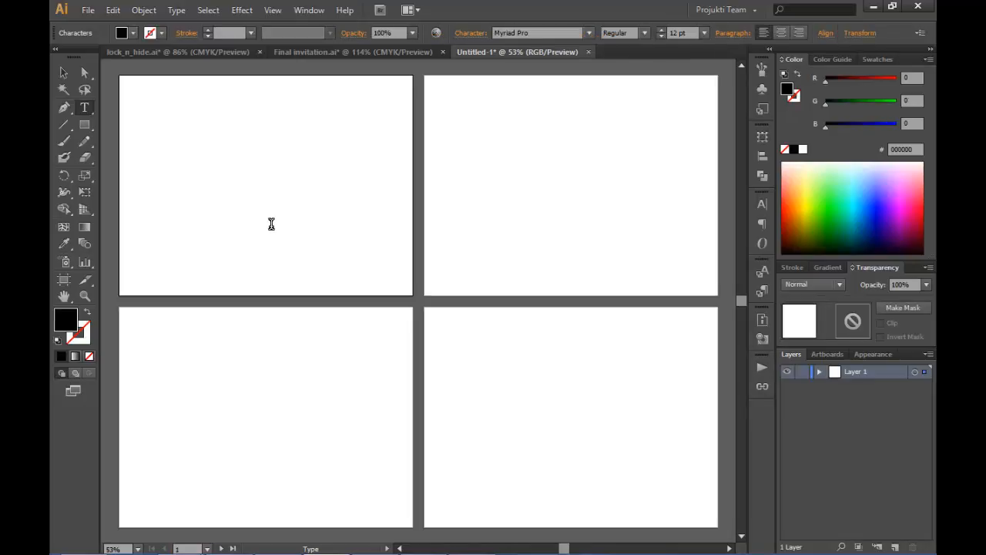
type("1")
Step: Enlarge the whole "1" text on the first artboard to 242 pt
key("ctrl+a")
key("ctrl+shift+period")
key("ctrl+shift+period")
key("ctrl+shift+period")
key("ctrl+shift+period")
key("ctrl+shift+period")
key("ctrl+shift+period")
key("ctrl+shift+period")
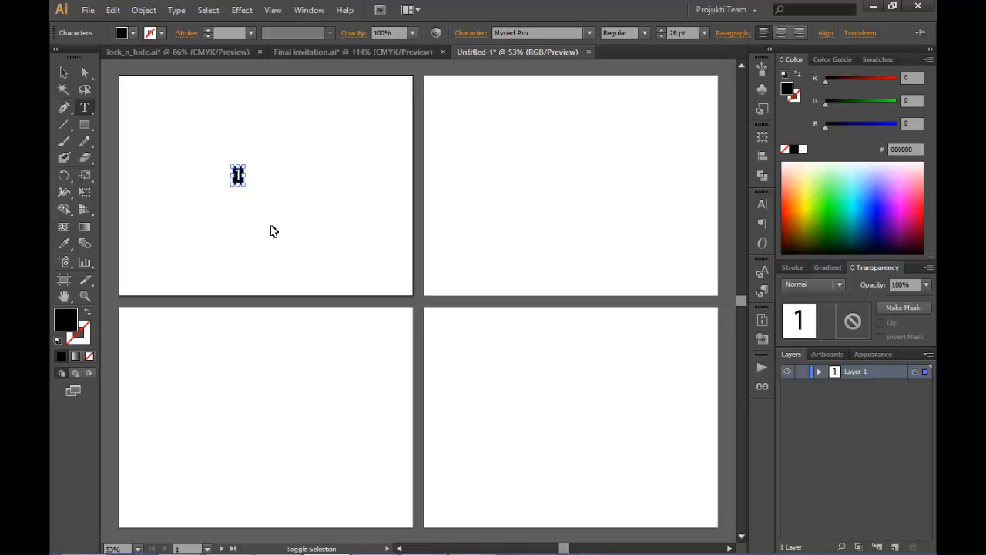
key("ctrl+shift+period")
key("ctrl+shift+period")
key("ctrl+shift+period")
key("ctrl+shift+period")
key("ctrl+shift+period")
key("ctrl+shift+period")
key("ctrl+shift+period")
key("ctrl+shift+period")
key("ctrl+shift+period")
key("ctrl+shift+period")
key("ctrl+shift+period")
key("ctrl+shift+period")
key("ctrl+shift+period")
key("ctrl+shift+period")
key("ctrl+shift+period")
key("ctrl+shift+period")
key("ctrl+shift+period")
key("ctrl+shift+period")
key("ctrl+shift+period")
key("ctrl+shift+period")
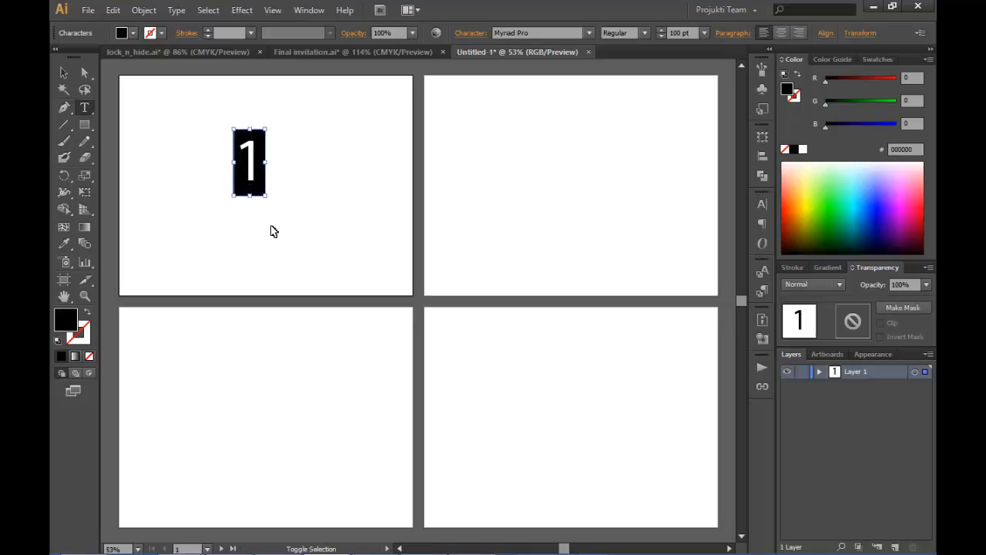
key("ctrl+shift+period")
key("ctrl+shift+period")
key("ctrl+shift+period")
key("ctrl+shift+period")
key("ctrl+shift+period")
key("ctrl+shift+period")
key("ctrl+shift+period")
key("ctrl+shift+period")
key("ctrl+shift+period")
key("ctrl+shift+period")
key("ctrl+shift+period")
key("ctrl+shift+period")
key("ctrl+shift+period")
key("ctrl+shift+period")
key("ctrl+shift+period")
key("ctrl+shift+period")
key("ctrl+shift+period")
key("ctrl+shift+period")
key("ctrl+shift+period")
key("ctrl+shift+period")
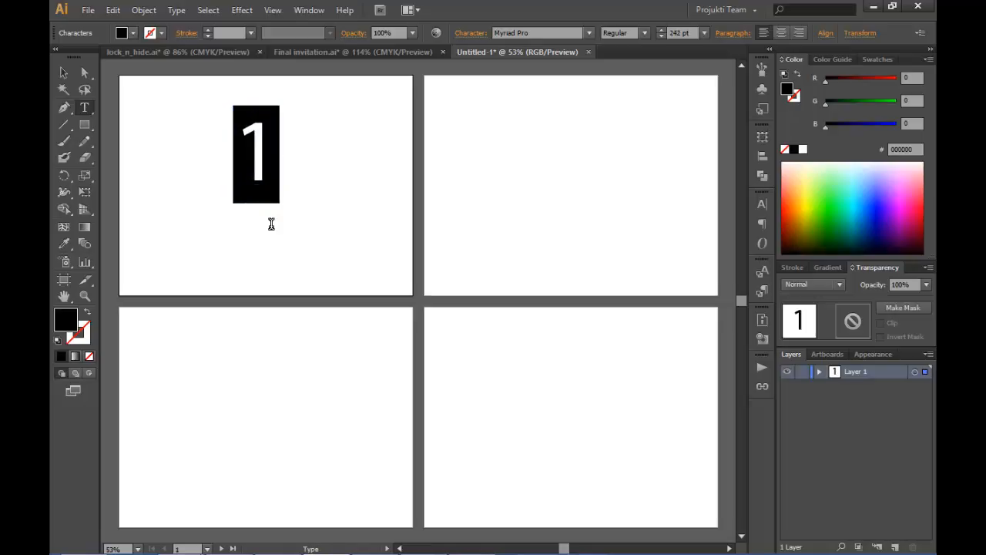
key("Escape")
Step: Duplicate the "1" text from the first artboard onto each of the other three artboards
left_click(556, 162)
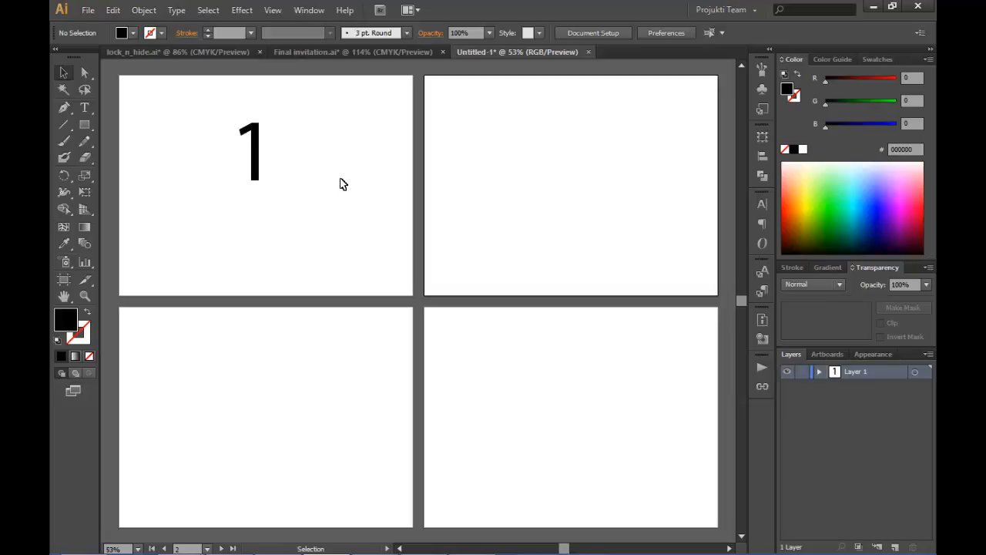
left_click(255, 168)
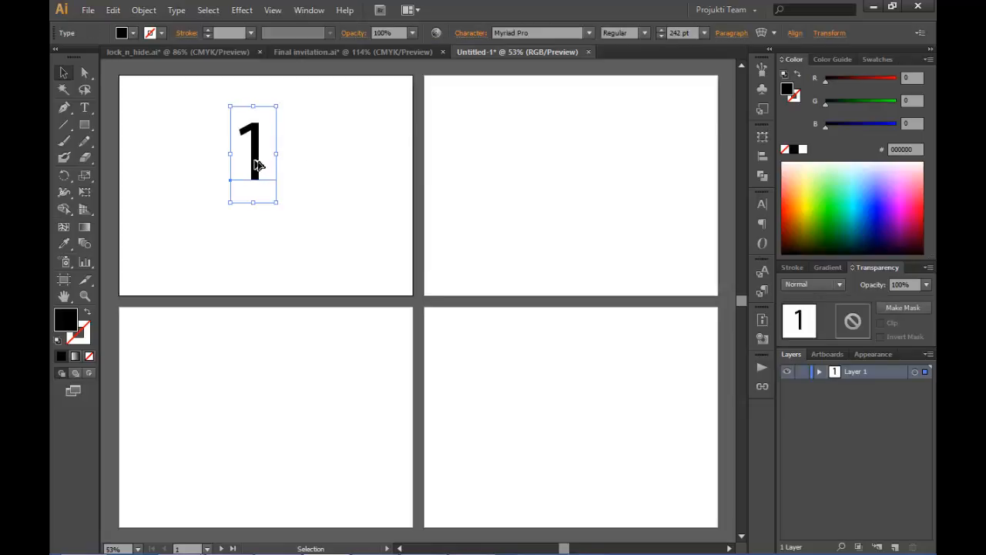
left_click_drag(259, 163, 245, 423)
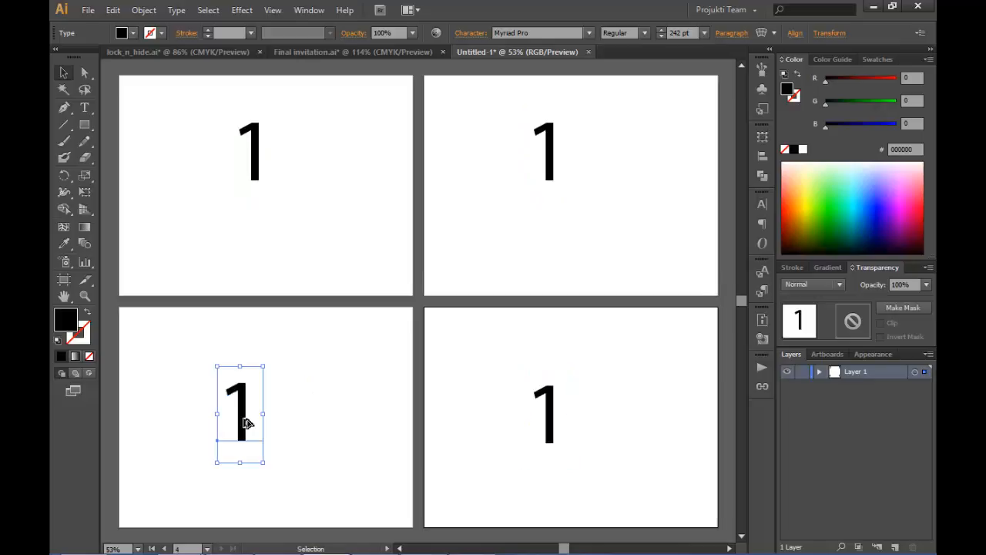
Step: Change the copied numbers on the second, third and fourth artboards to 2, 3 and 4
left_click(85, 108)
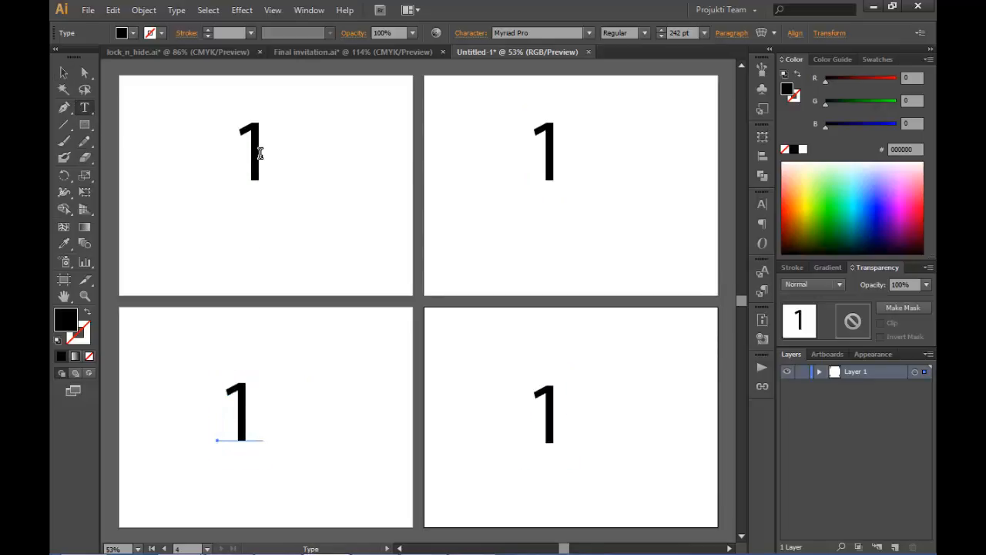
double_click(545, 163)
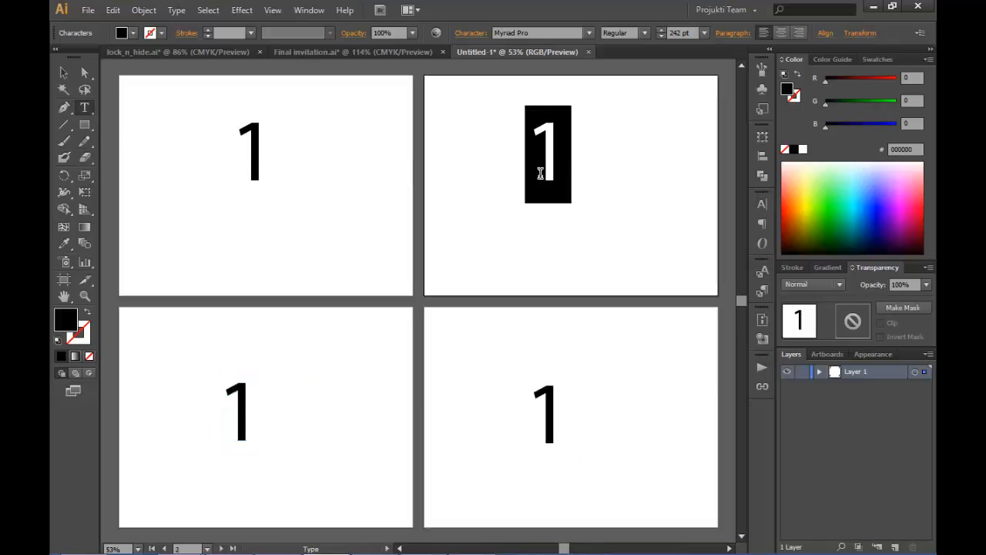
type("2")
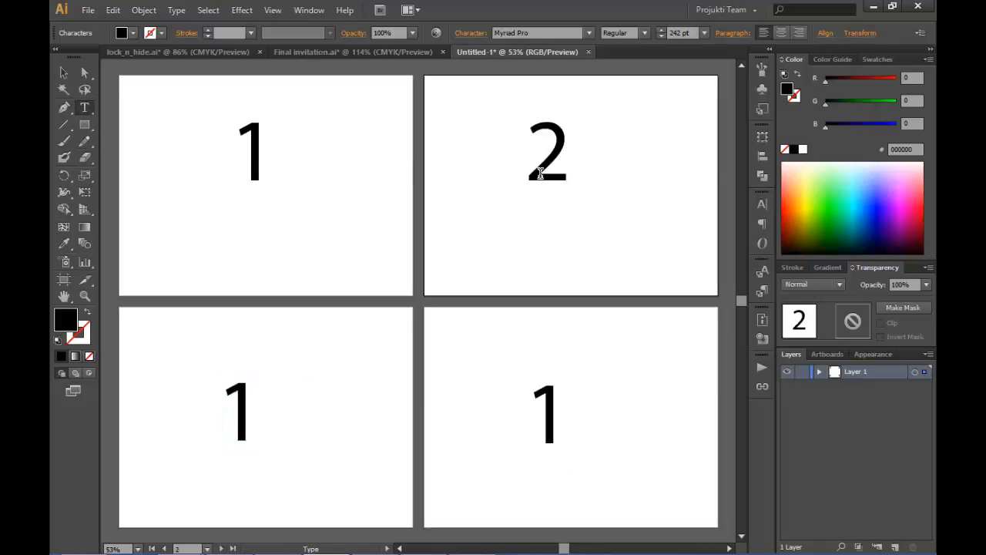
left_click(245, 417)
left_click_drag(242, 414, 207, 414)
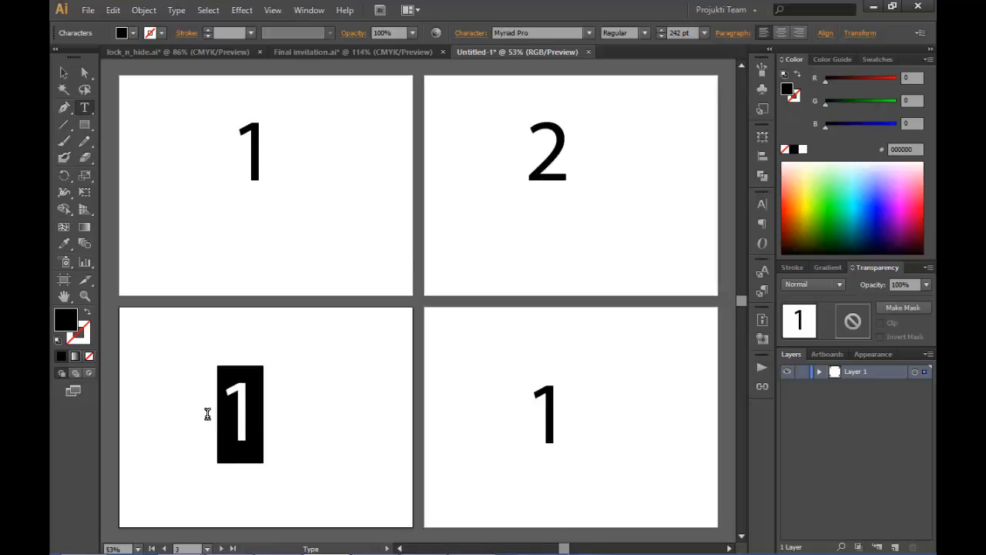
type("3")
left_click_drag(558, 424, 524, 430)
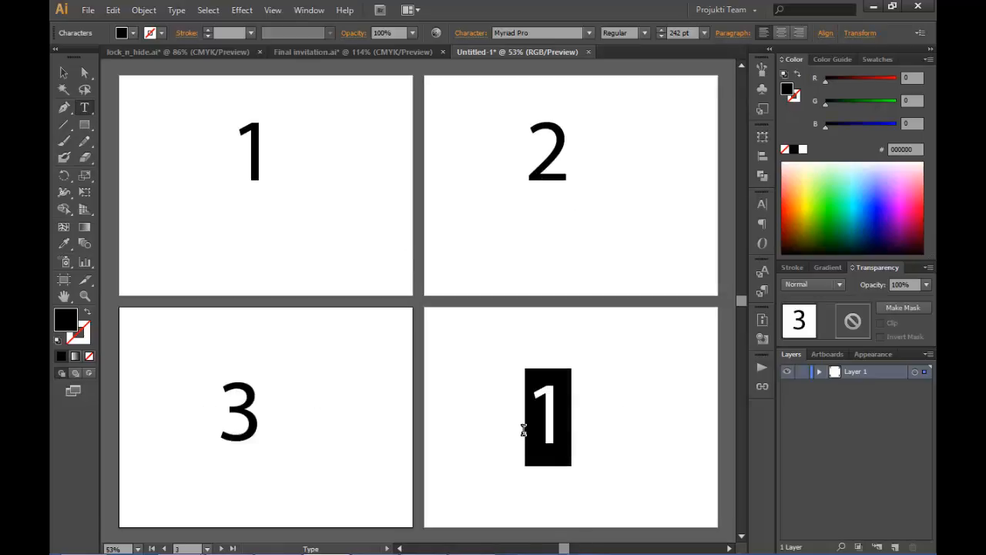
type("4")
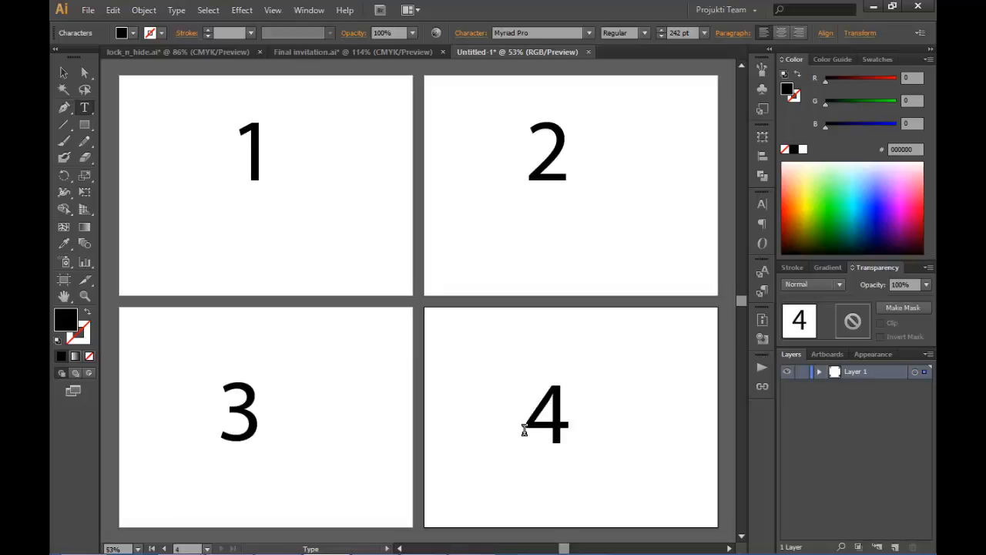
left_click(69, 73)
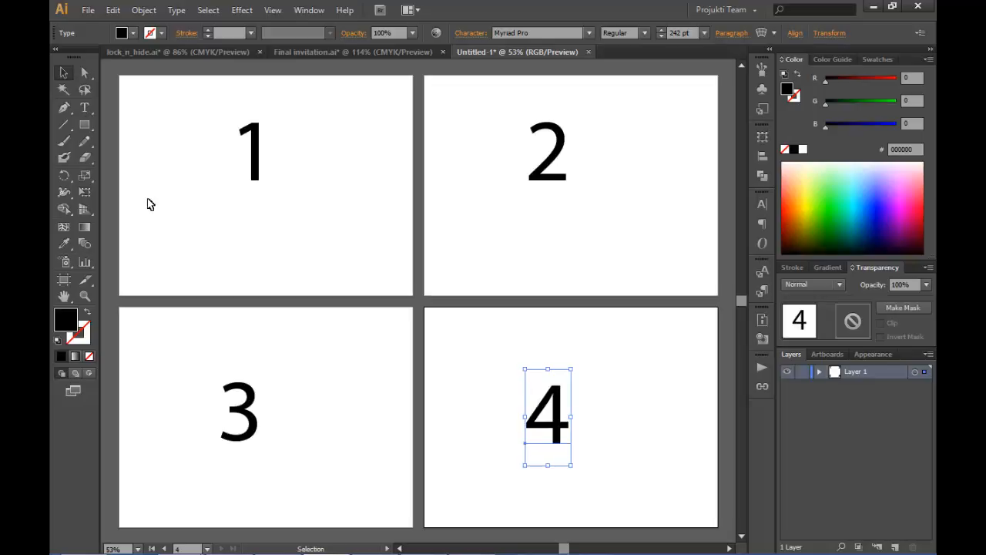
Step: Navigate to artboards 3, 2 and 1 in turn, fitting each one in the view
mouse_move(213, 522)
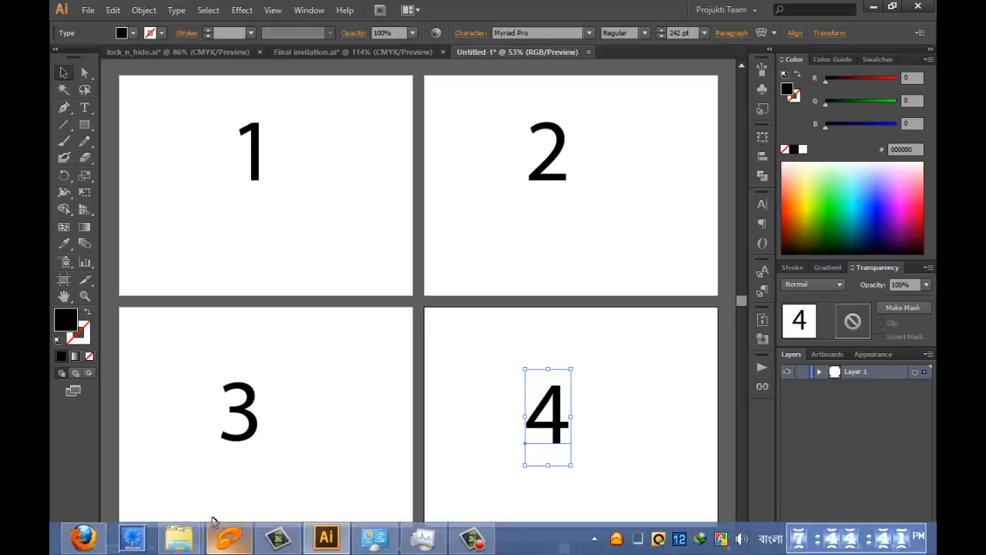
left_click(207, 549)
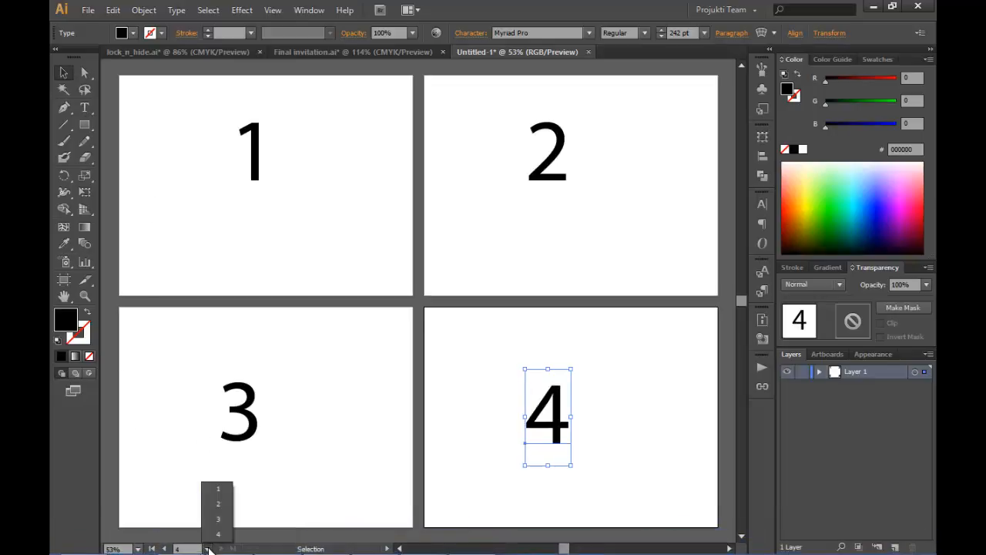
left_click(218, 520)
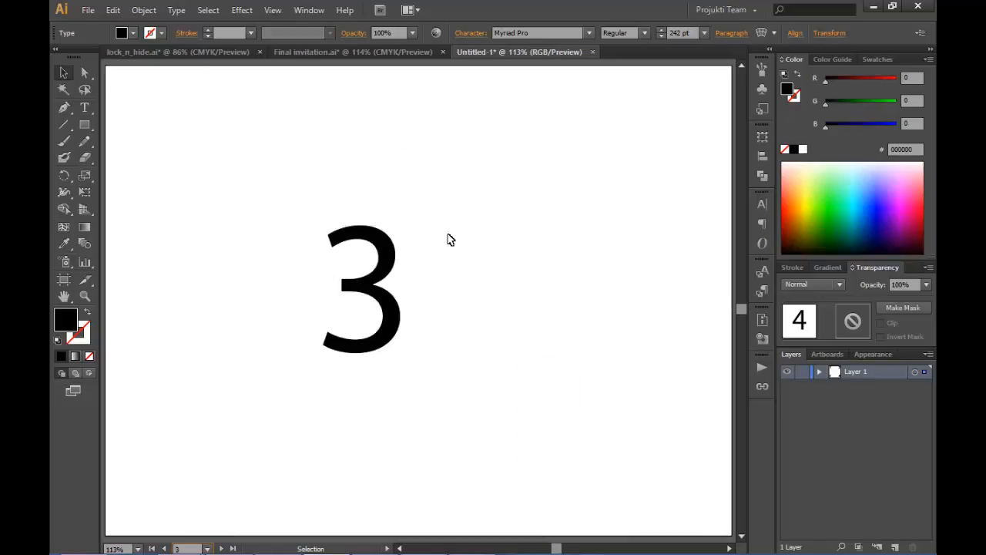
left_click(208, 548)
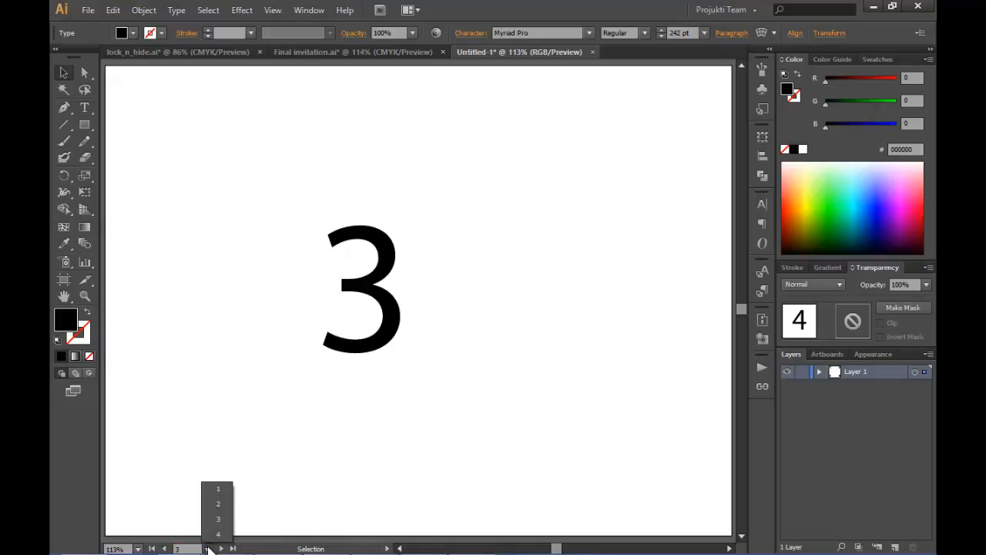
left_click(220, 503)
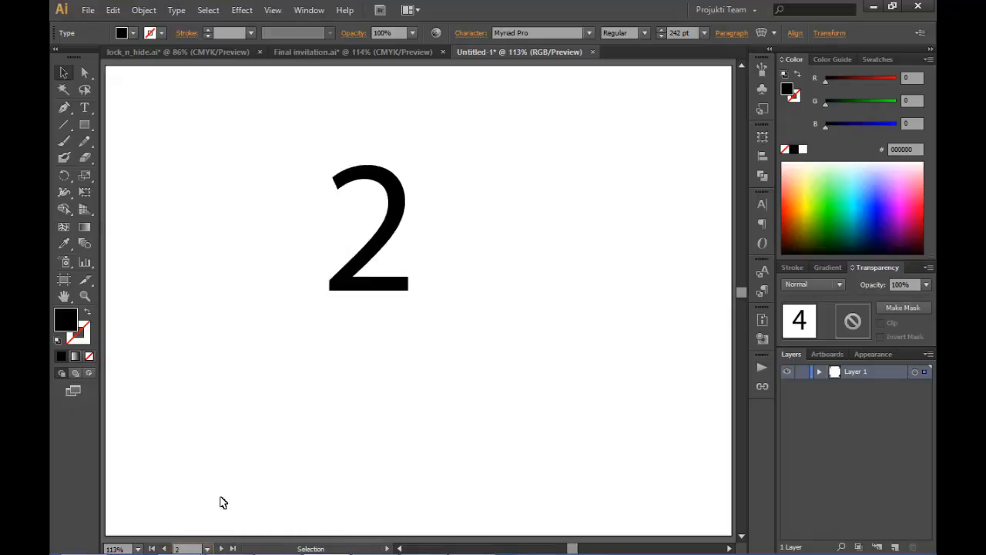
key("a")
key("v")
left_click(208, 548)
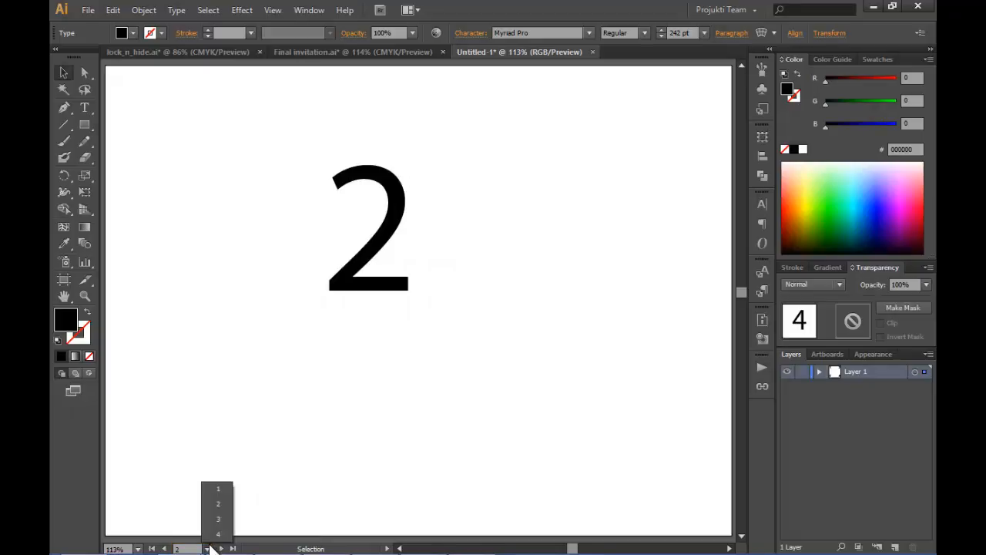
left_click(223, 490)
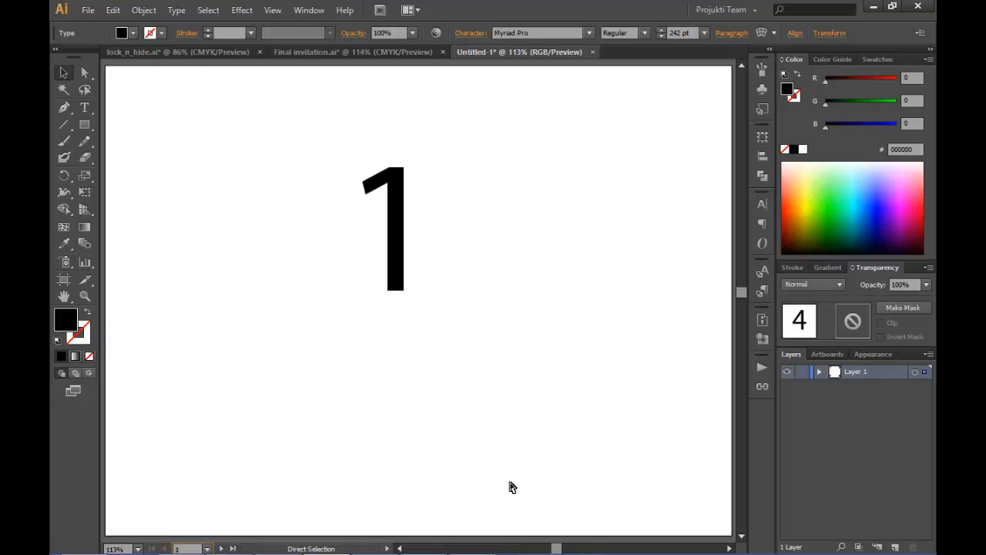
Step: Position the first artboard at X 500 px and Y 350 px with the Artboard tool
key("ctrl+minus")
key("ctrl+minus")
key("ctrl+minus")
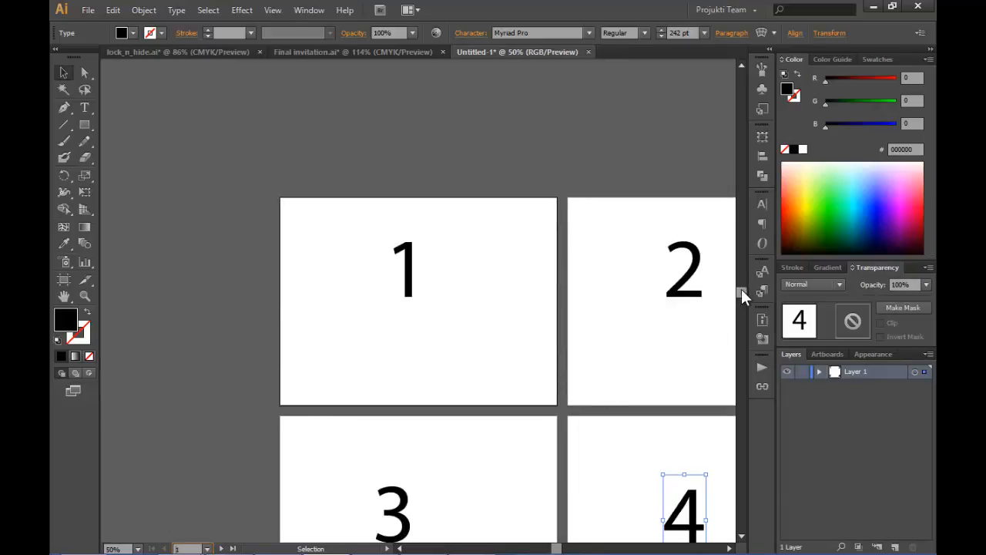
left_click_drag(742, 292, 740, 297)
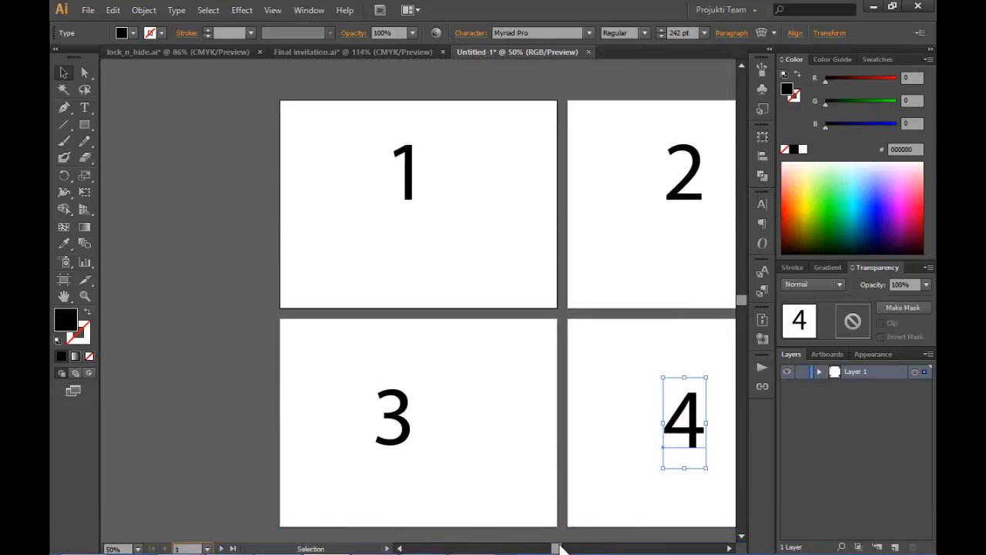
mouse_move(561, 548)
left_mouse_down()
mouse_move(581, 548)
mouse_move(571, 548)
left_mouse_up()
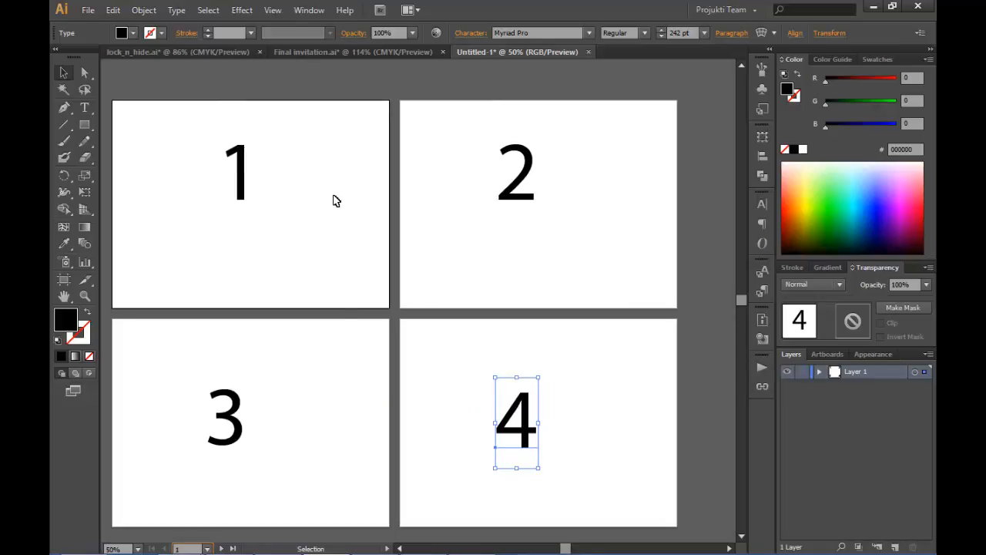
left_click(64, 285)
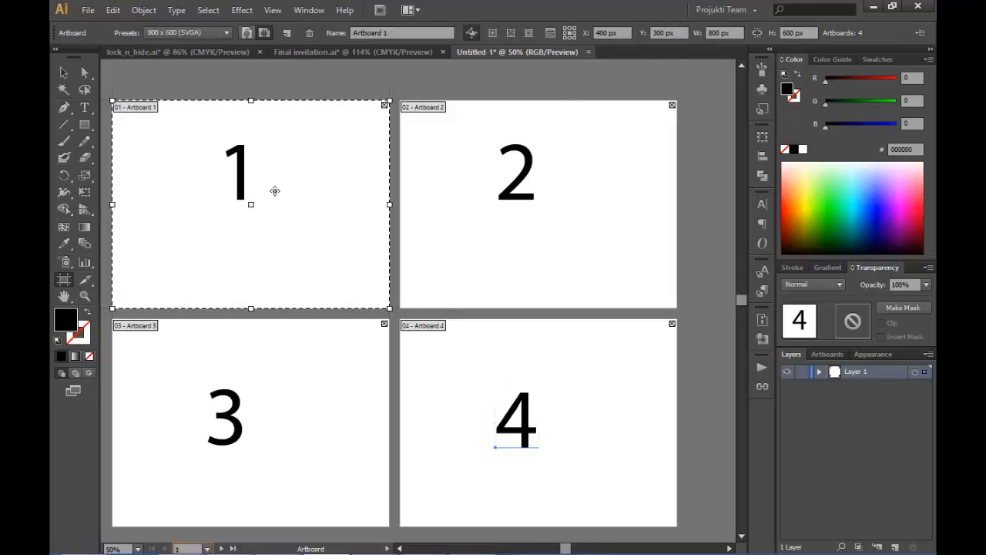
left_click(598, 33)
type("500")
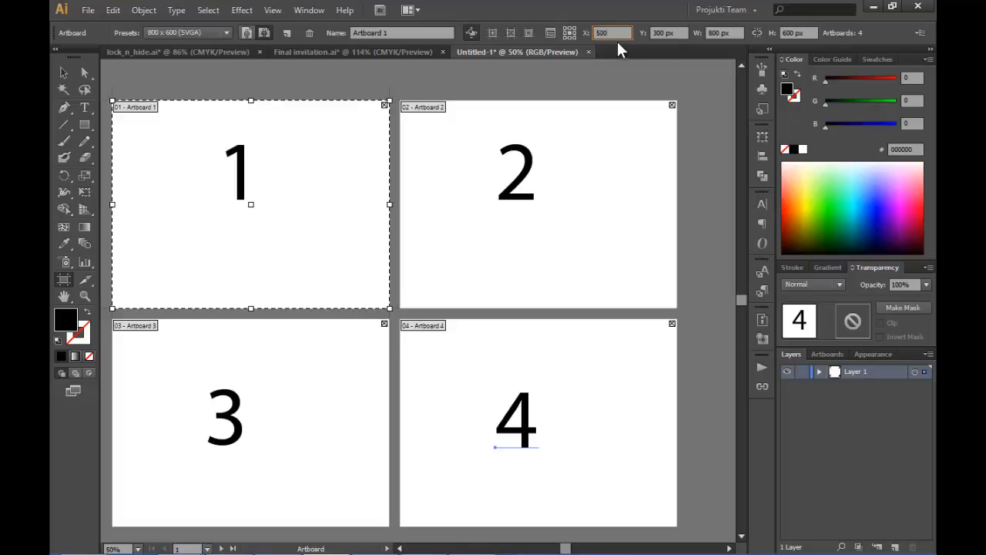
key("Tab")
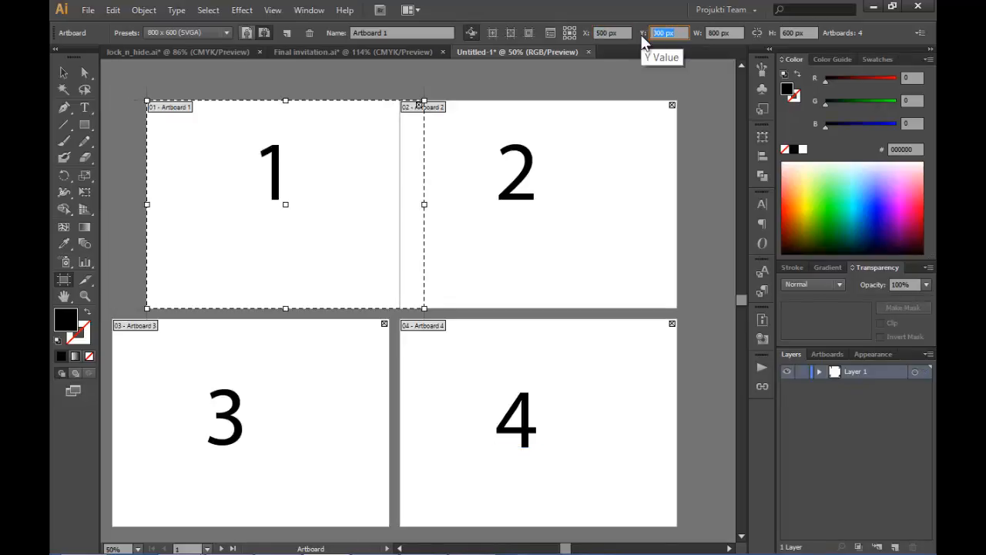
type("350")
key("Return")
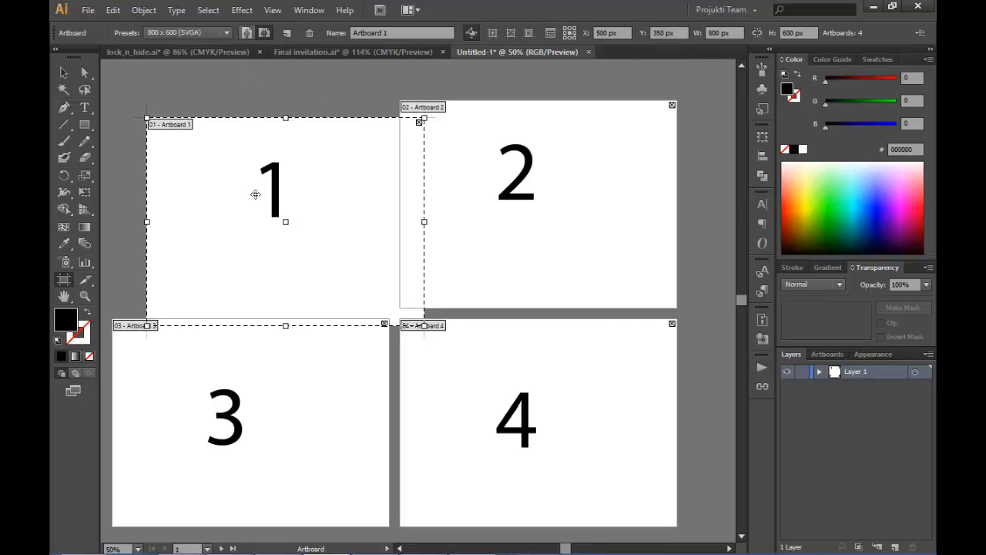
Step: Move the first artboard back to about X 400 px, Y 302 px, and set its size to 500 × 300 px
left_click_drag(238, 198, 206, 183)
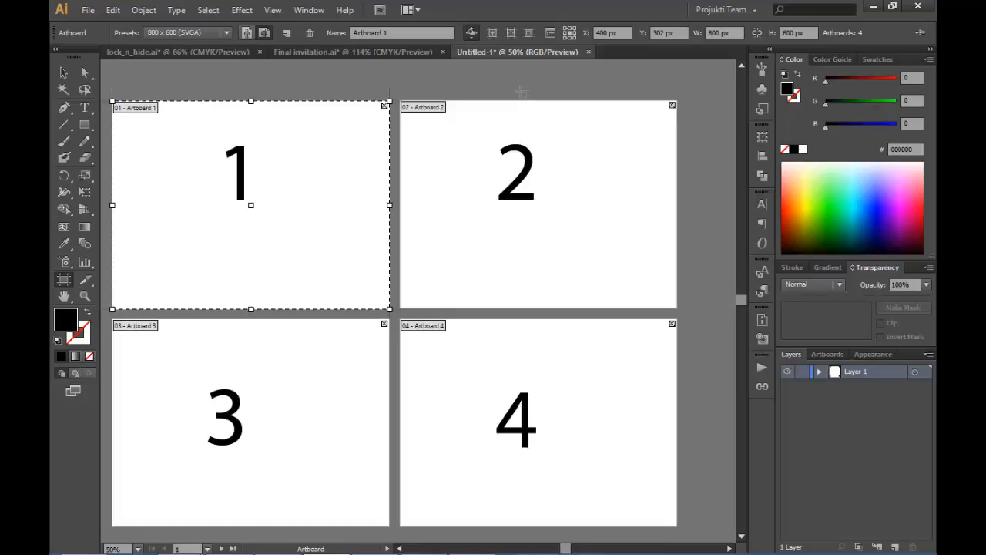
left_click(550, 29)
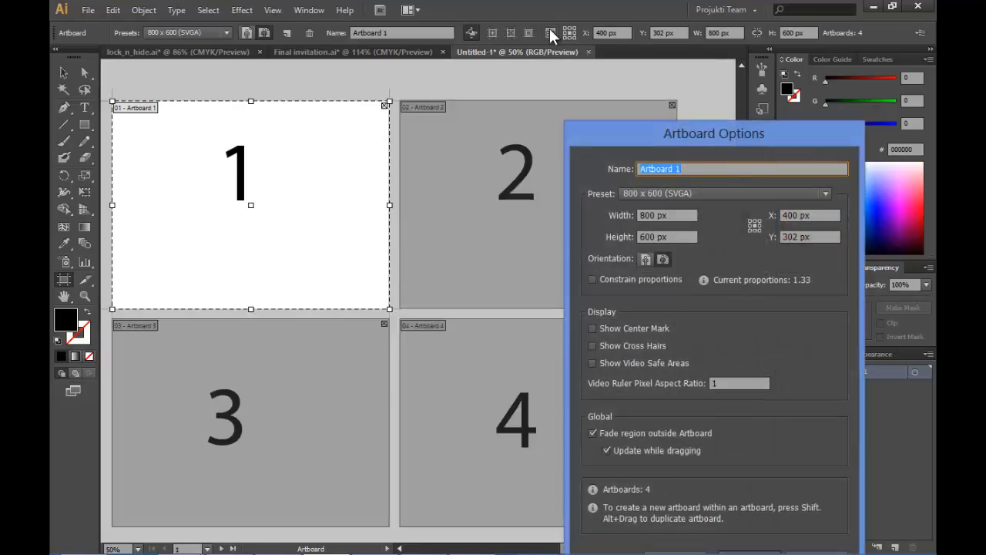
left_click_drag(683, 133, 569, 12)
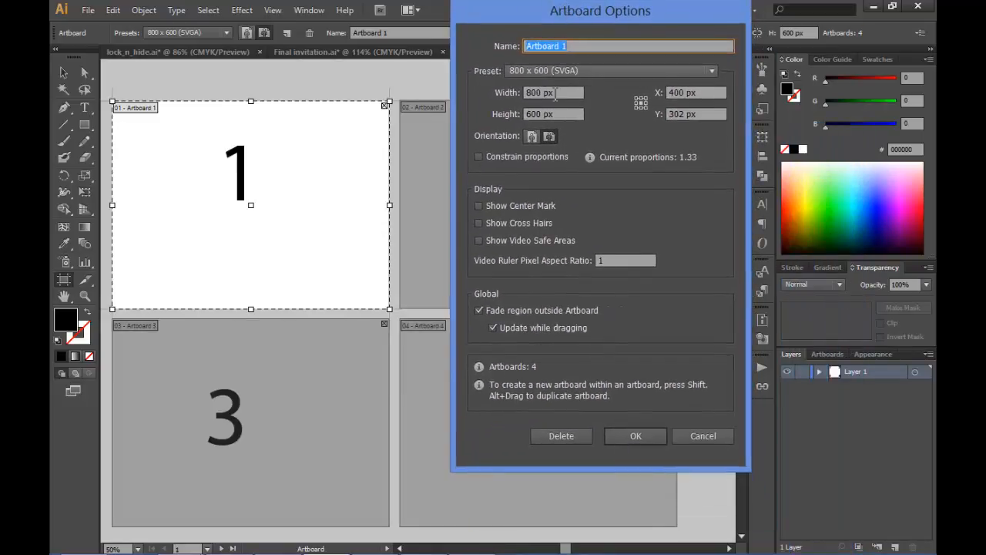
left_click(561, 92)
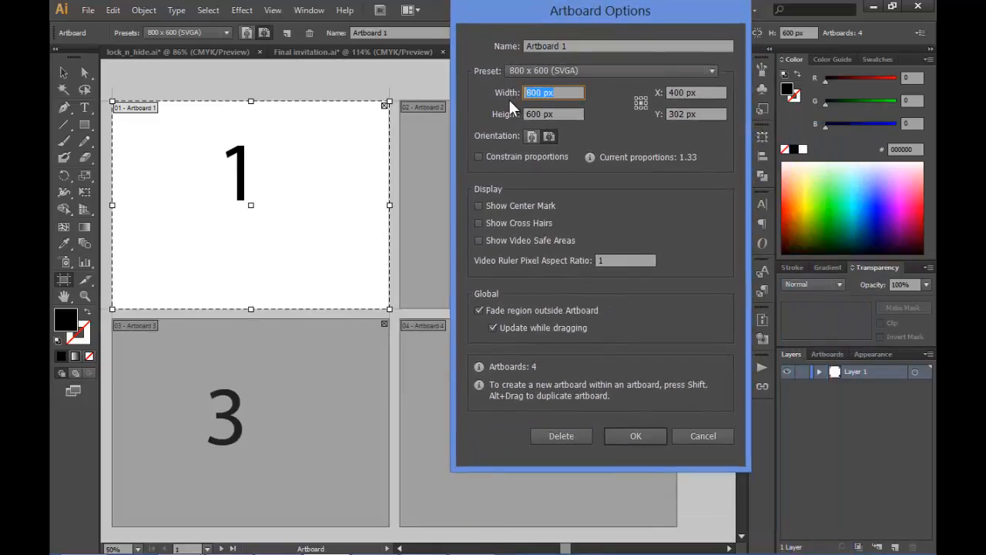
type("500")
key("Tab")
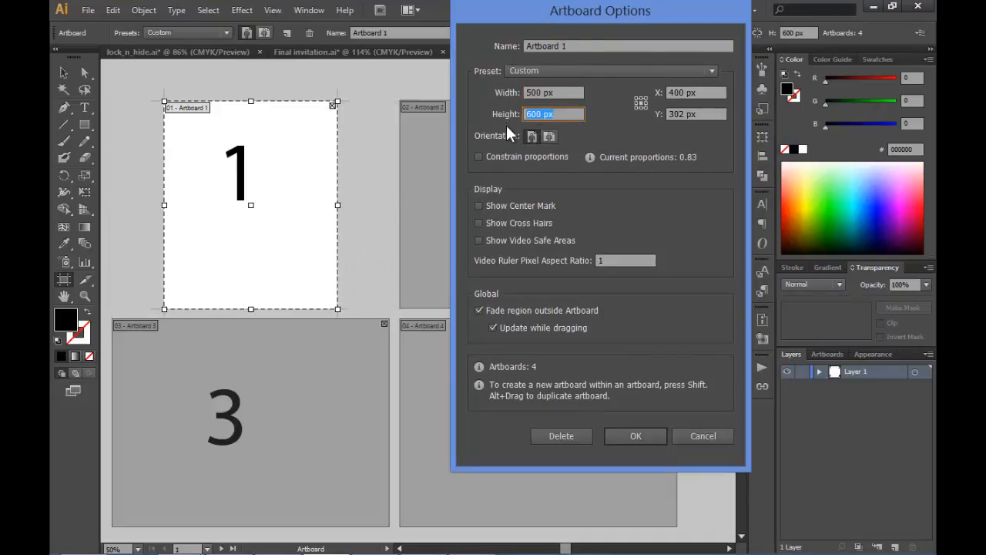
type("300")
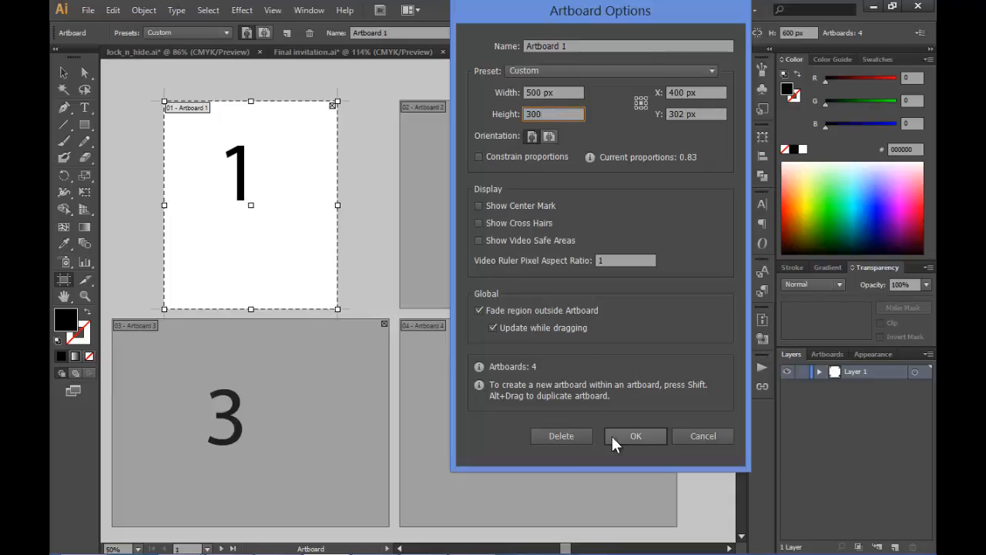
left_click(632, 436)
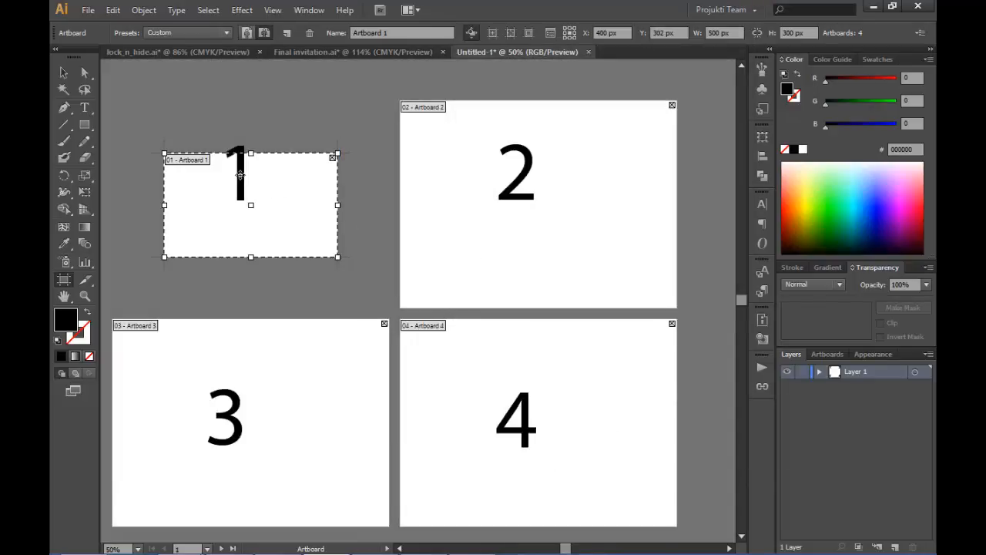
Step: Shift the first artboard slightly and place its "1" text inside the artboard
left_click_drag(240, 177, 257, 209)
left_click(63, 72)
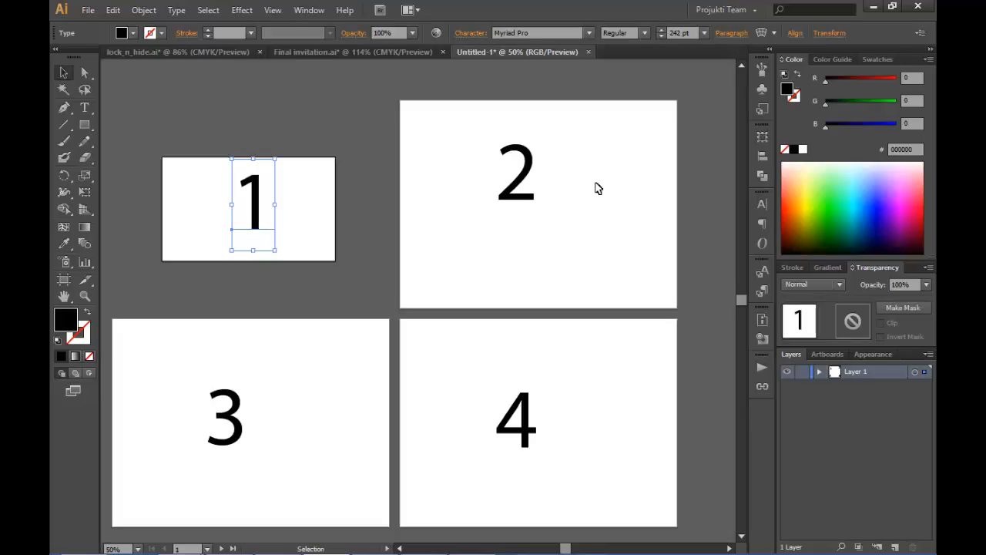
left_click(649, 169)
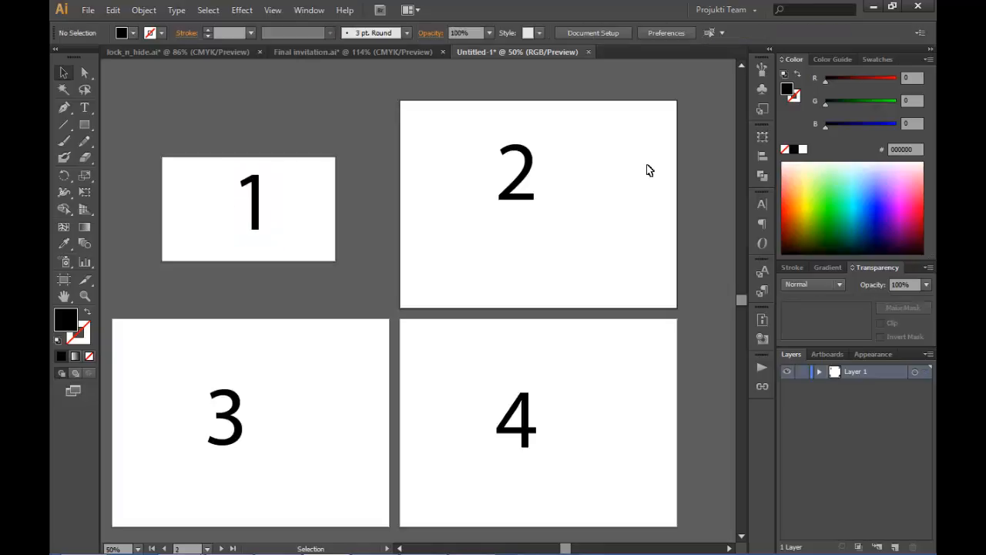
Step: Shrink the second artboard freehand to about 244 × 200 px
left_click(64, 281)
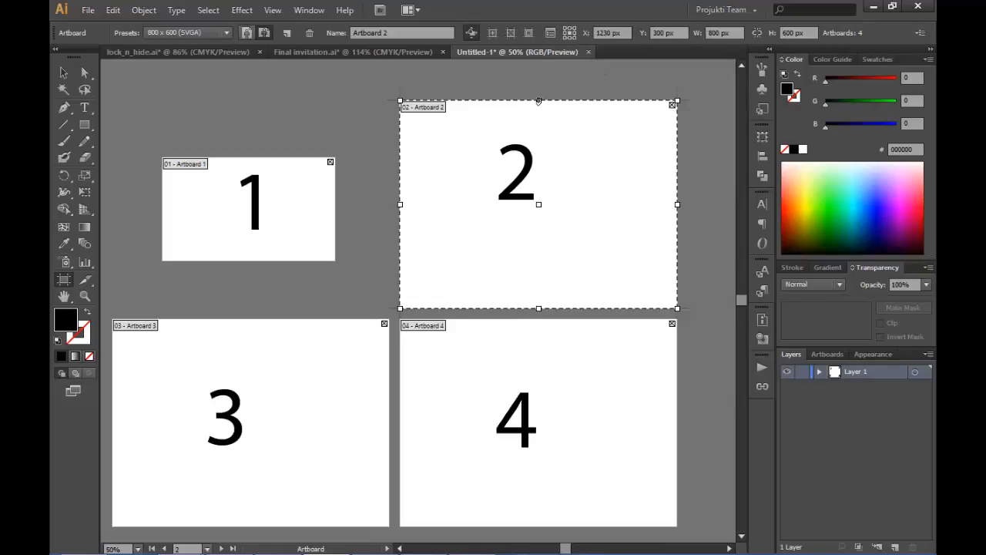
left_click_drag(538, 100, 539, 200)
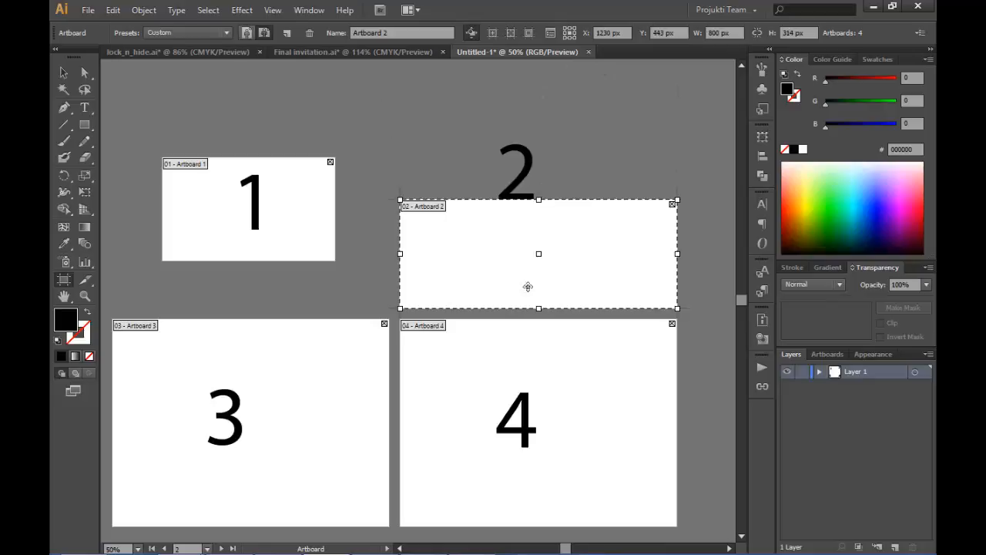
left_click_drag(539, 308, 545, 268)
left_click_drag(677, 234, 485, 241)
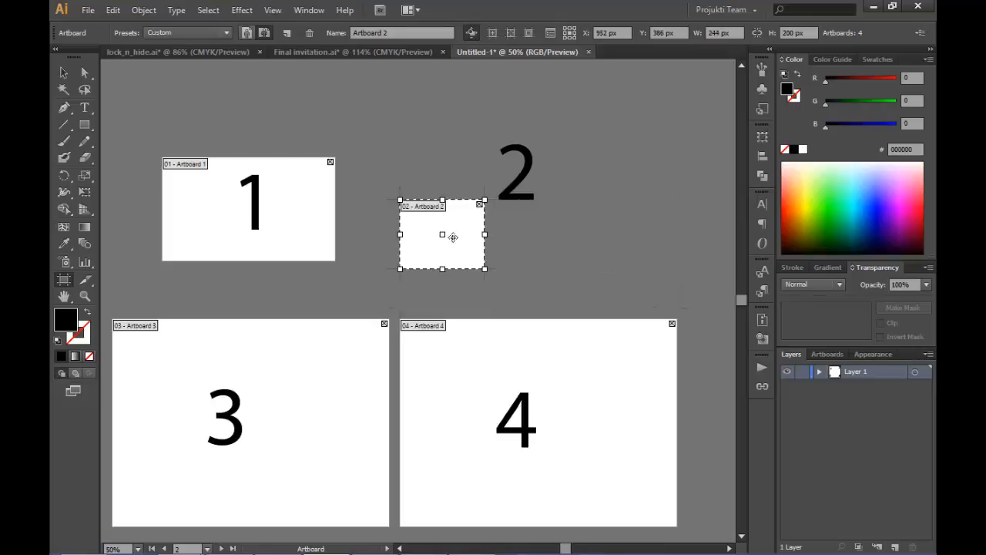
Step: Reduce the third artboard's height to about 216 px by moving its lower edge up
left_click(274, 382)
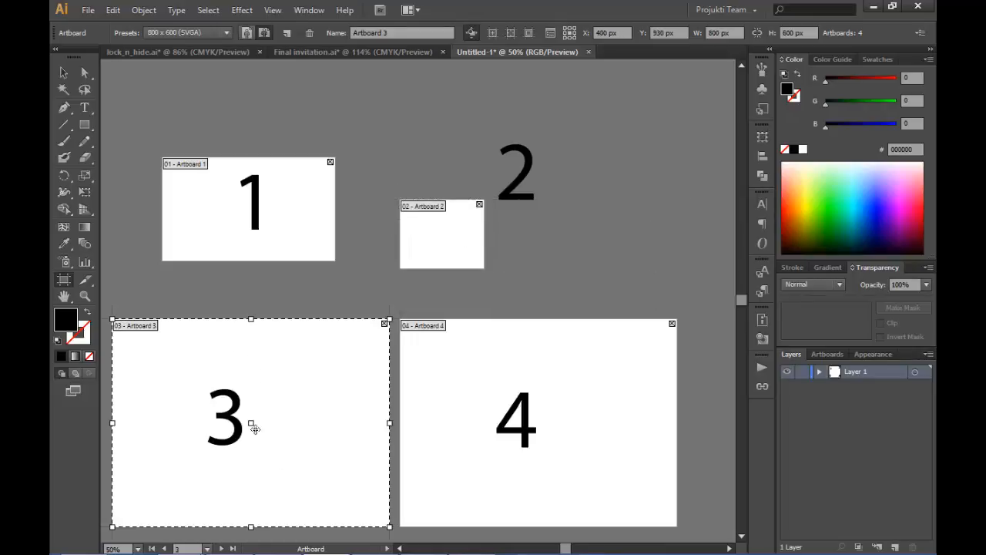
left_click_drag(251, 527, 250, 393)
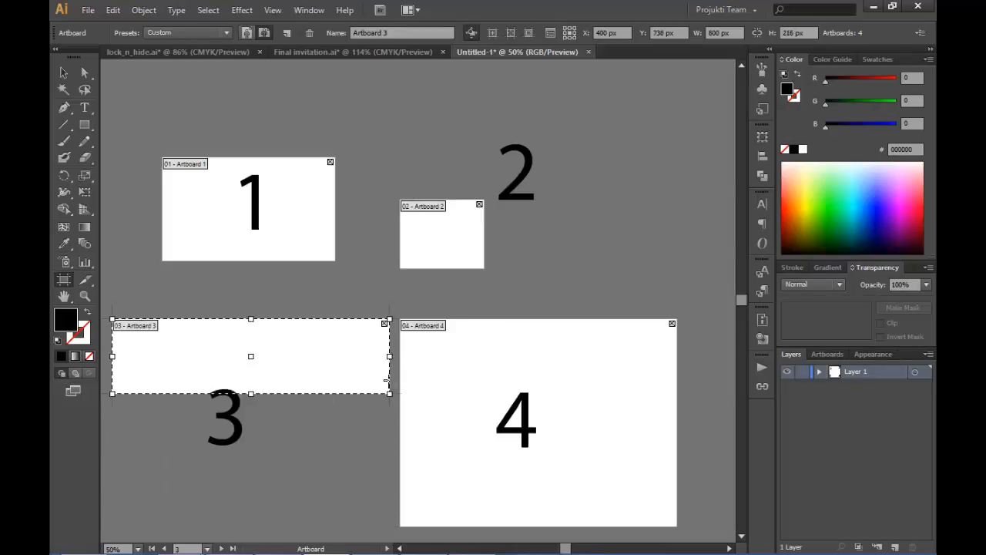
left_click(572, 403)
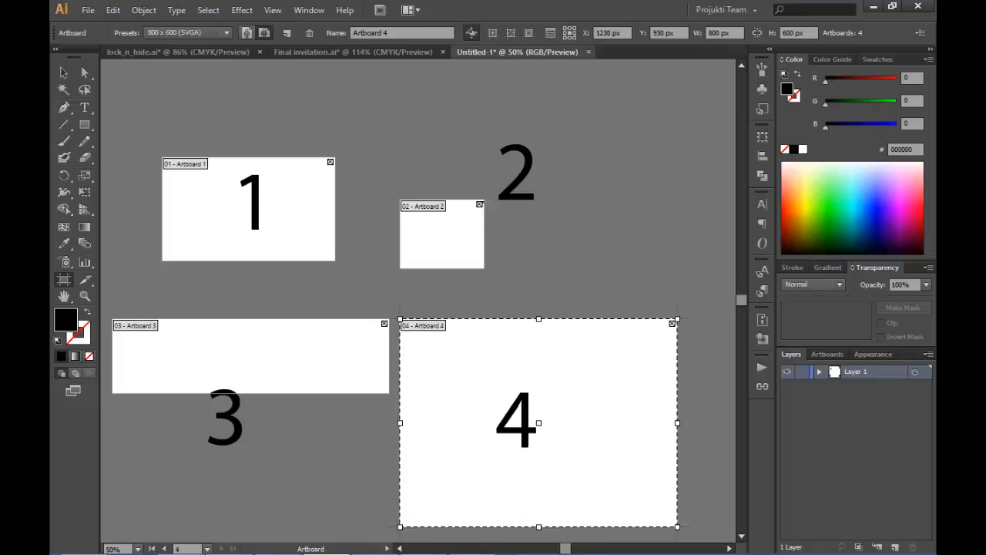
Step: Move the "2" and "3" texts onto their resized artboards
left_click(63, 72)
left_click_drag(525, 171, 461, 234)
left_click_drag(235, 425, 235, 377)
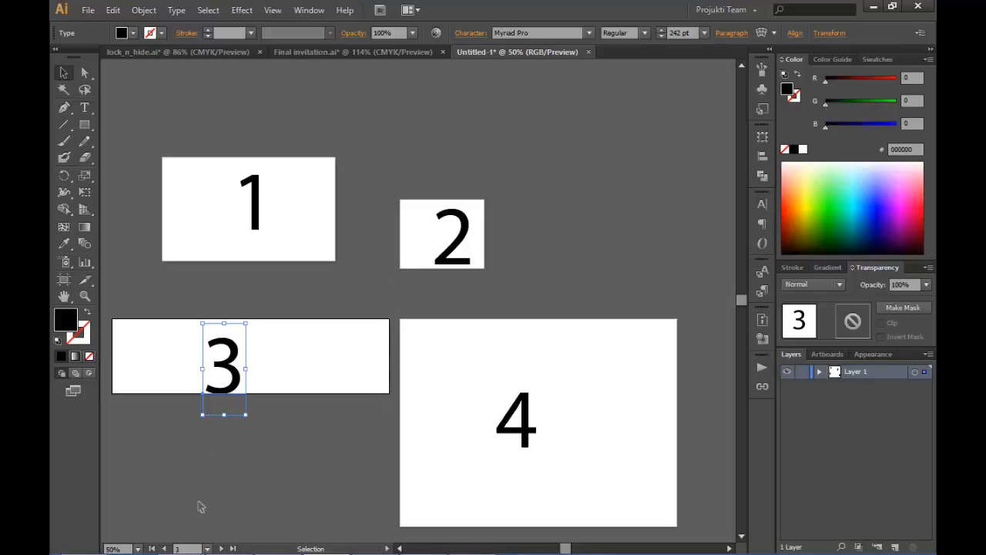
Step: Navigate to artboards 2 and 3 in turn, and move the "3" text slightly up on its artboard
left_click(207, 548)
left_click(205, 506)
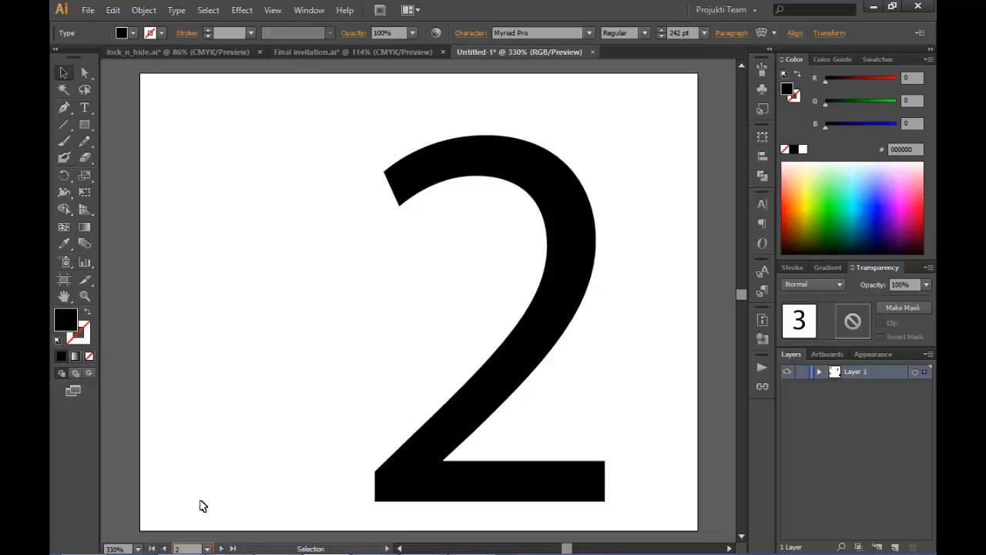
left_click(208, 549)
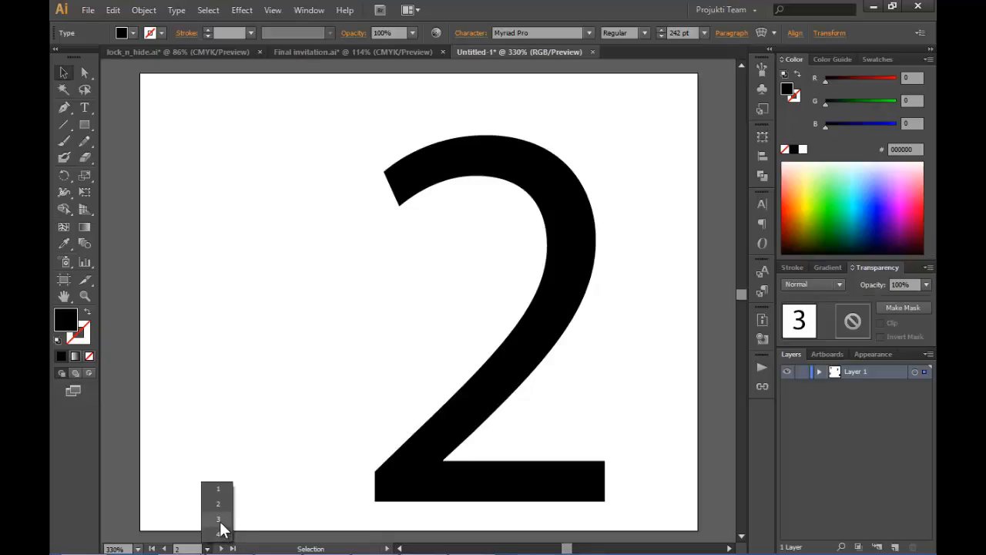
left_click(219, 520)
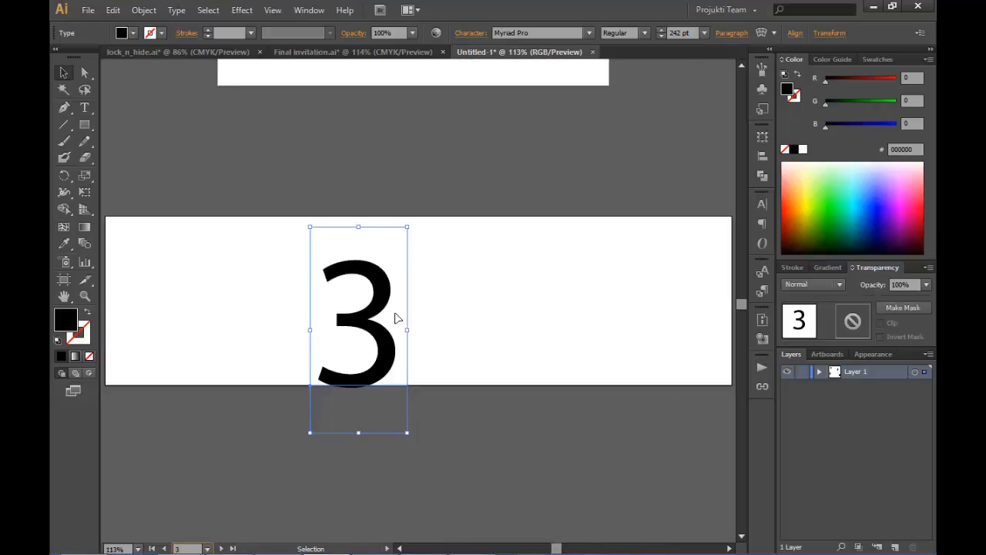
left_click_drag(390, 342, 394, 320)
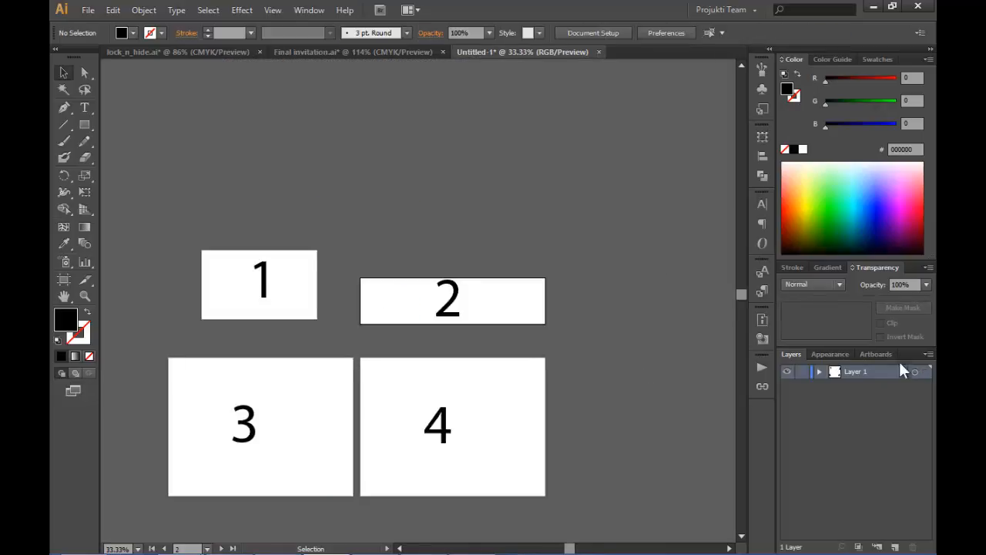
Step: Delete Artboard 1 from the document's artboard list
left_click(874, 354)
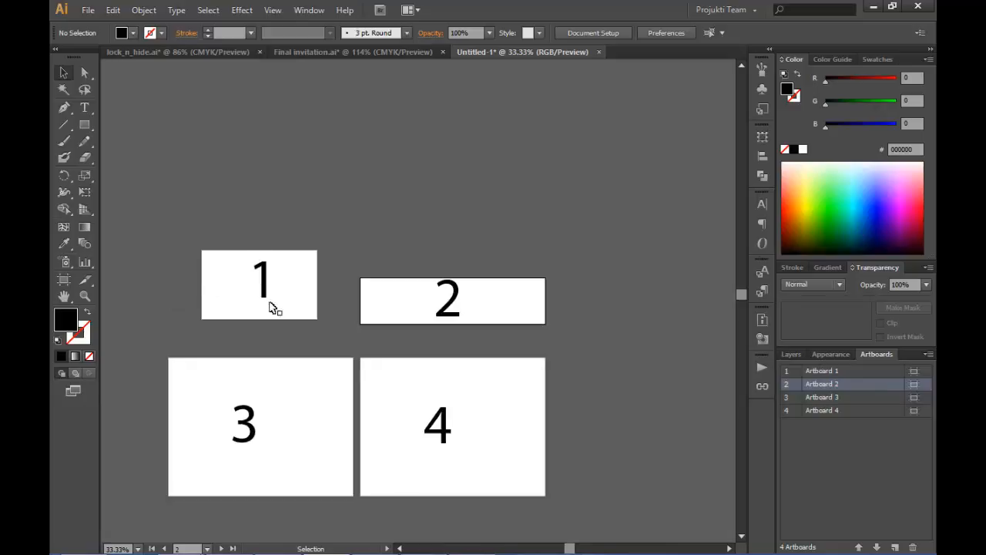
left_click(831, 375)
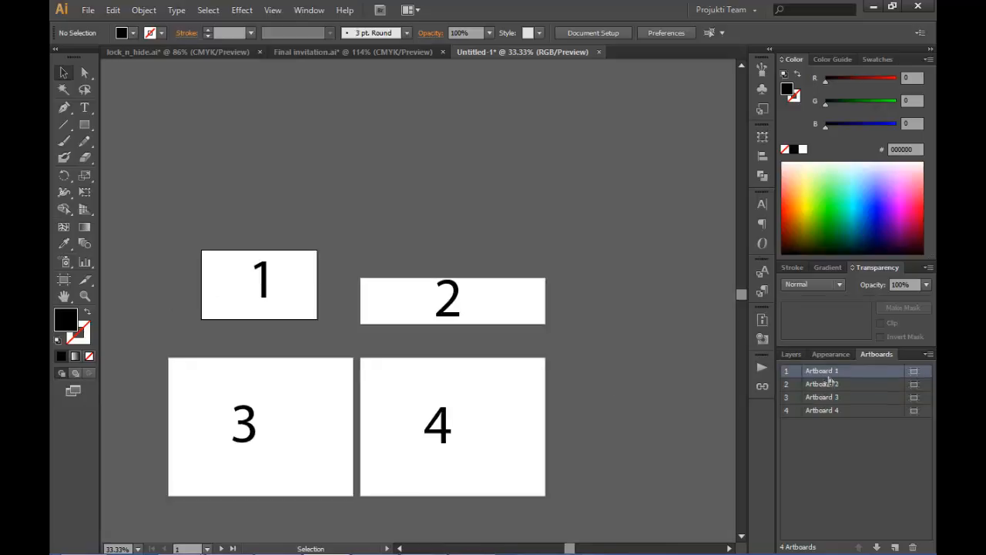
mouse_move(919, 549)
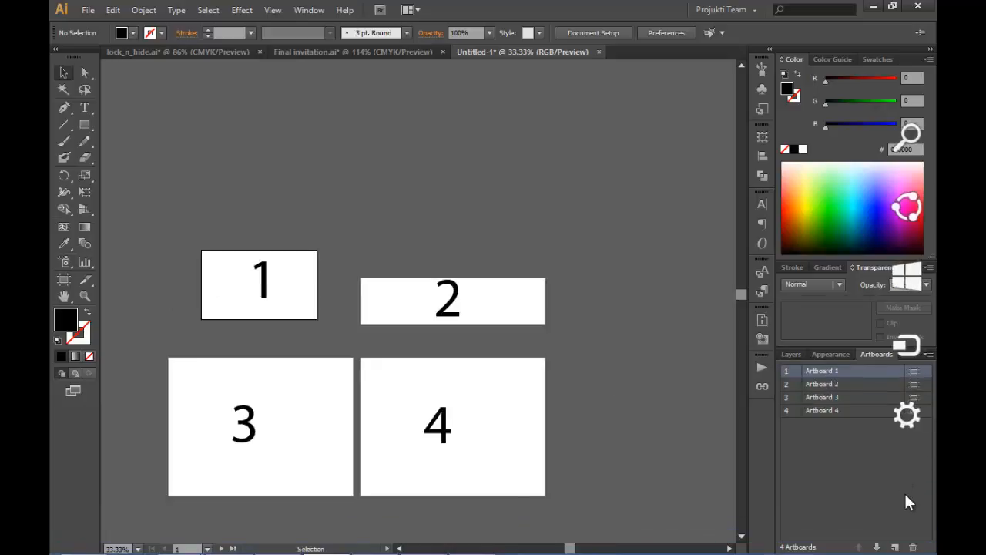
left_click(914, 546)
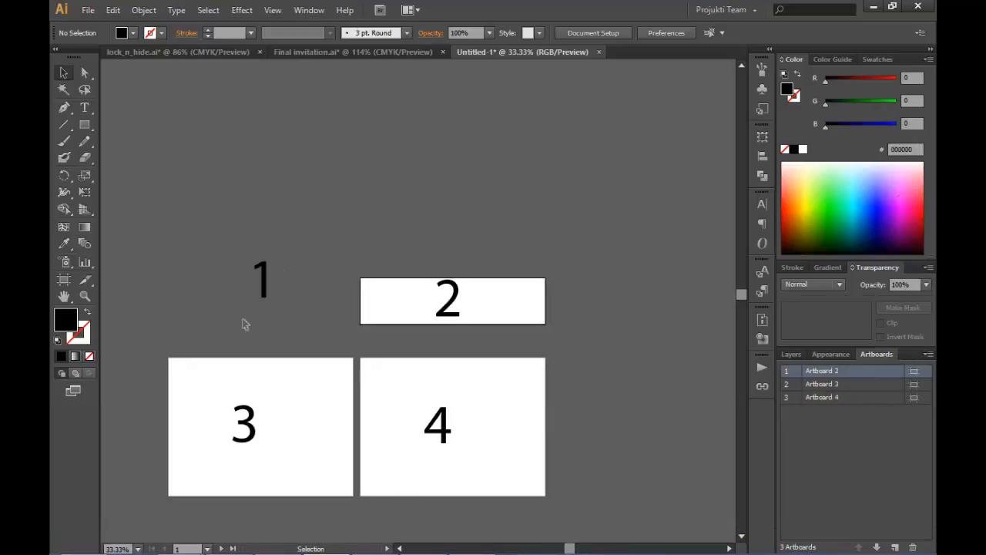
Step: Add two new artboards, one based on Artboard 2 and one based on Artboard 4
left_click(895, 546)
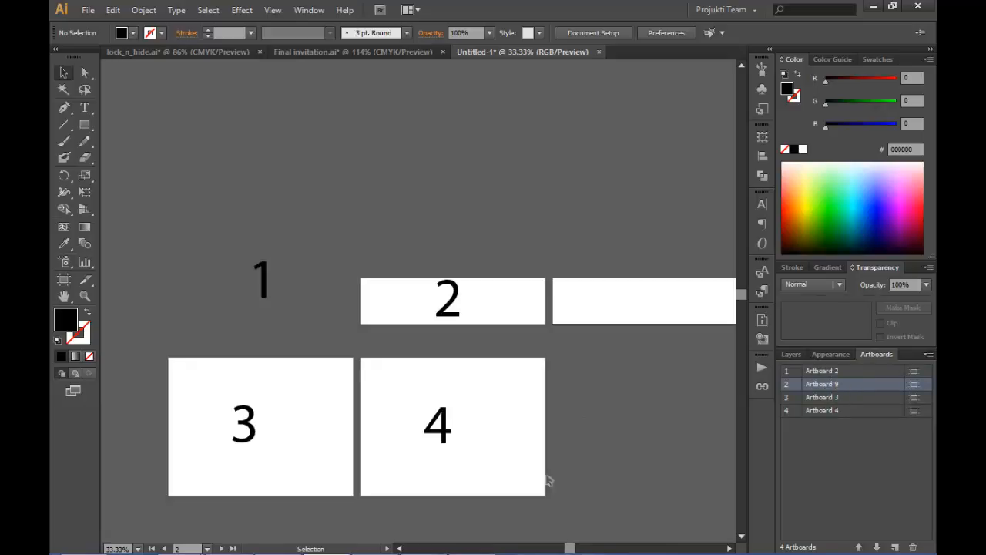
left_click(729, 548)
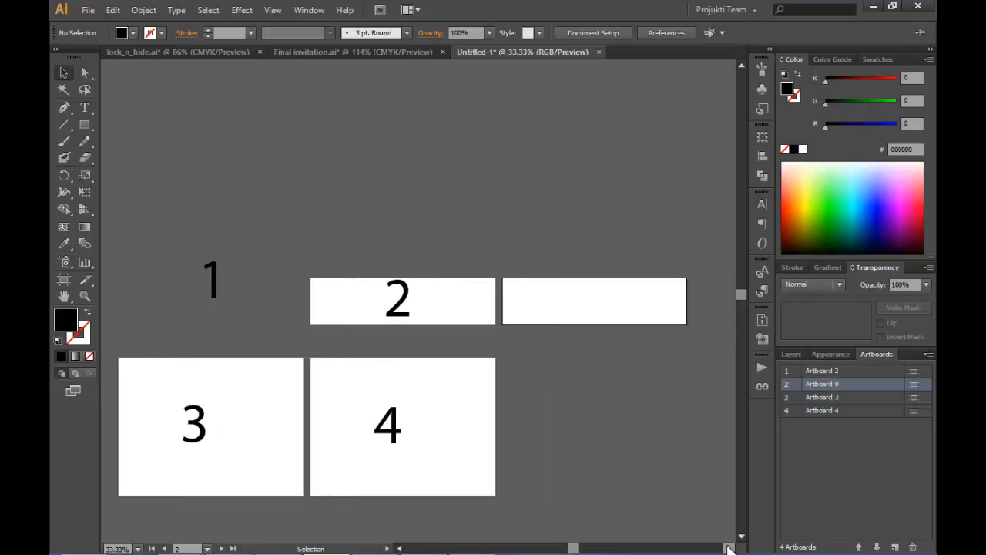
left_click(829, 398)
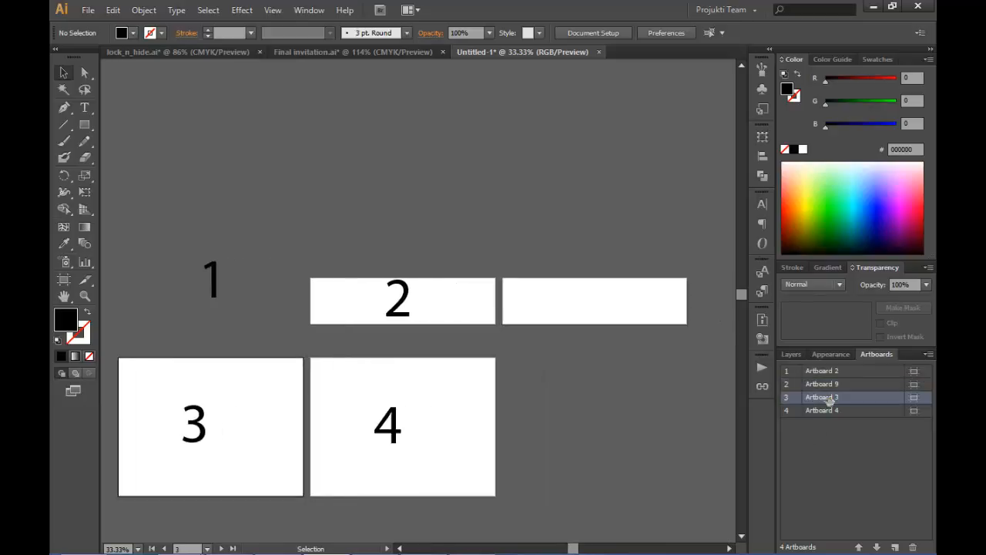
left_click(833, 411)
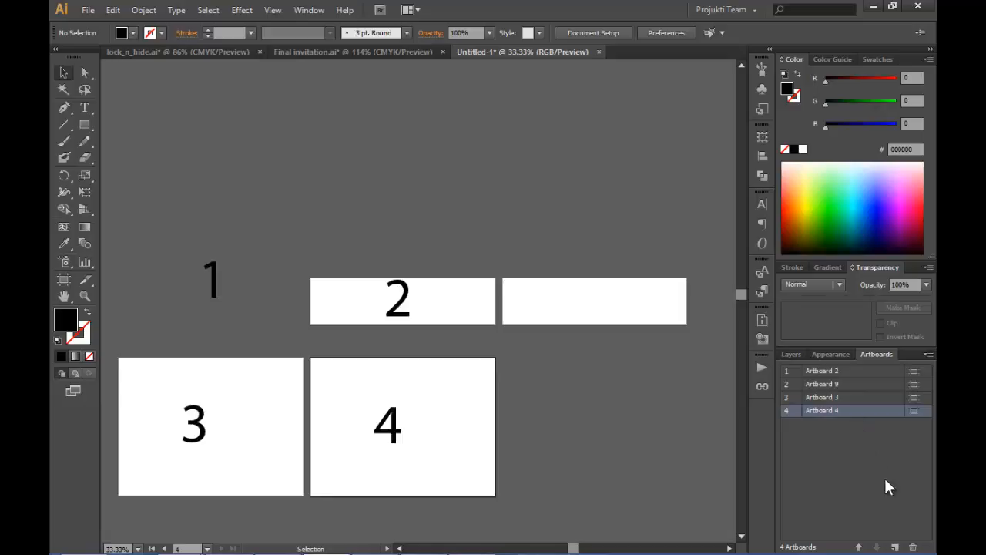
left_click(895, 546)
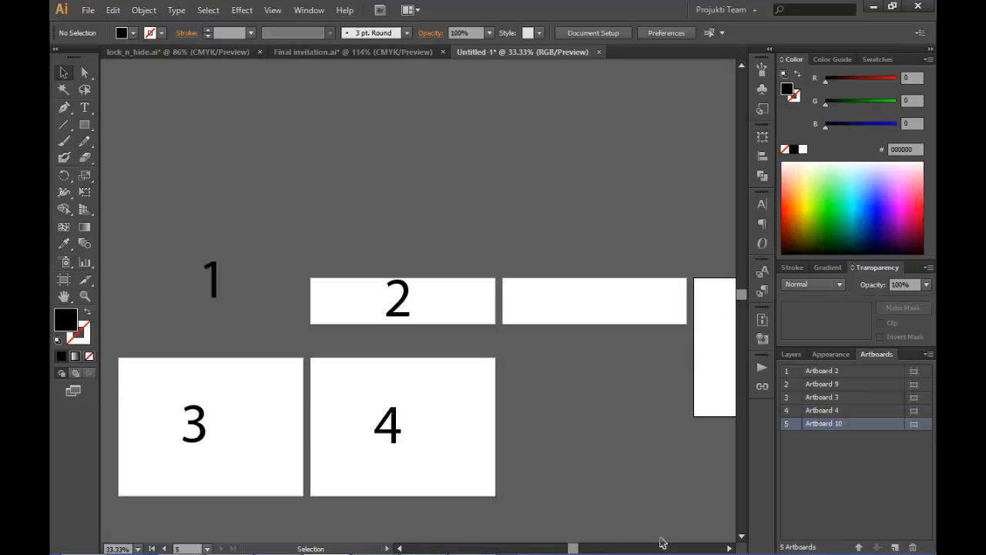
left_click_drag(574, 549, 584, 550)
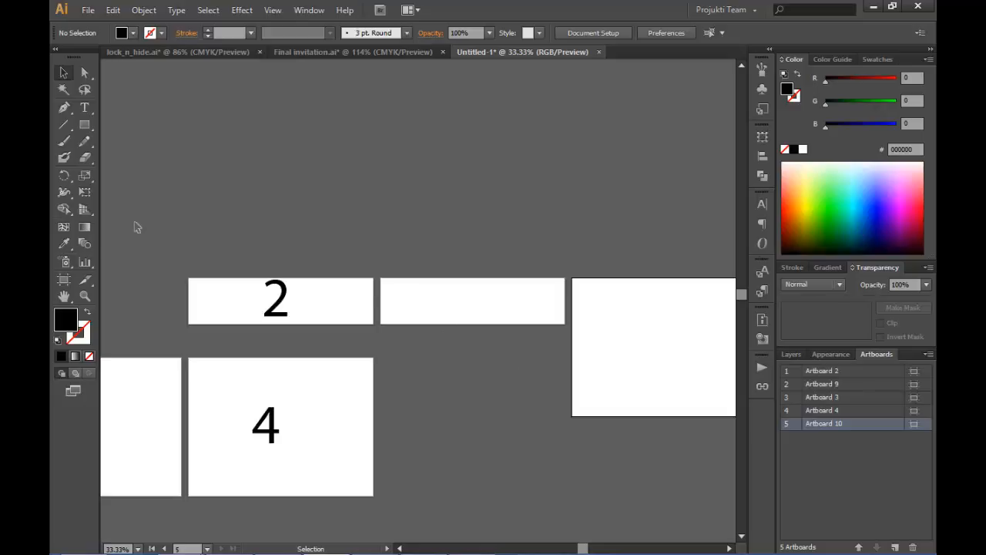
Step: Reduce the height of the last added artboard to about 319 px by lowering its upper edge
left_click(66, 279)
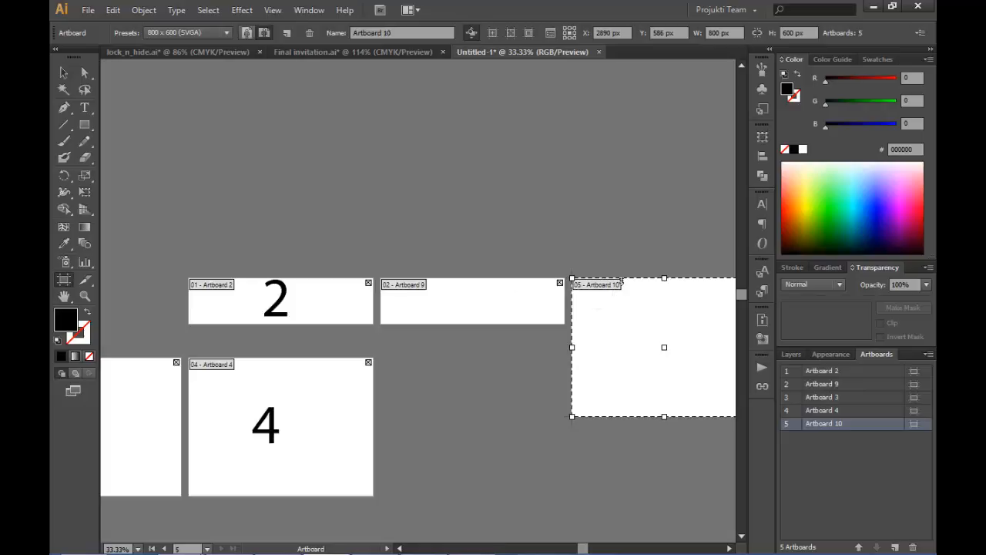
left_click_drag(664, 278, 670, 343)
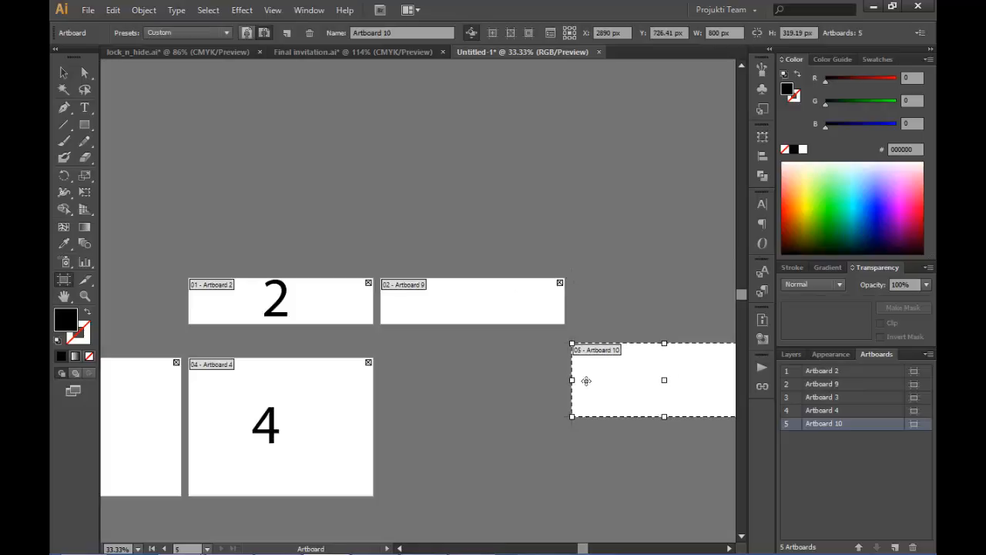